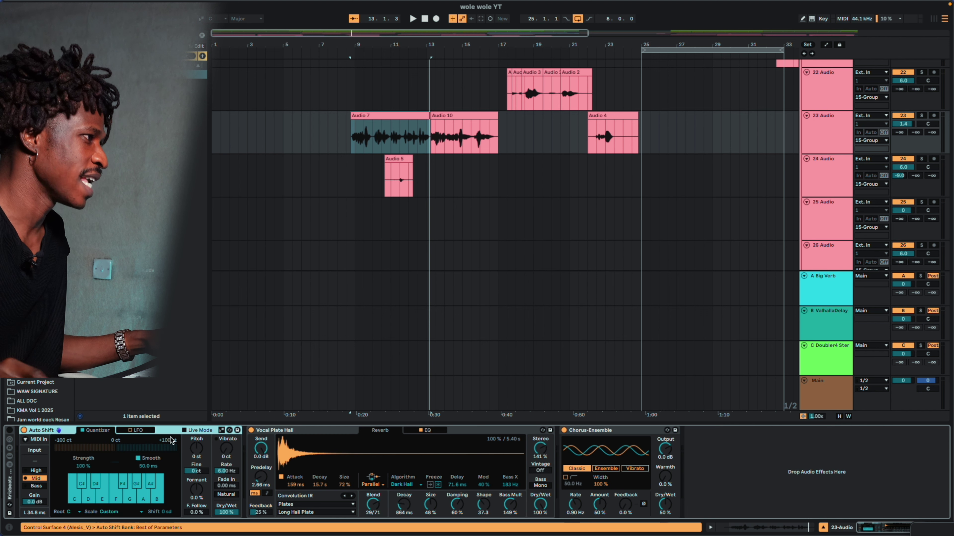
Group the Auto Shift, Vocal Plate Hall and Chorus-Ensemble devices into an Audio Effect Rack and show its macro controls.
left_click(319, 432)
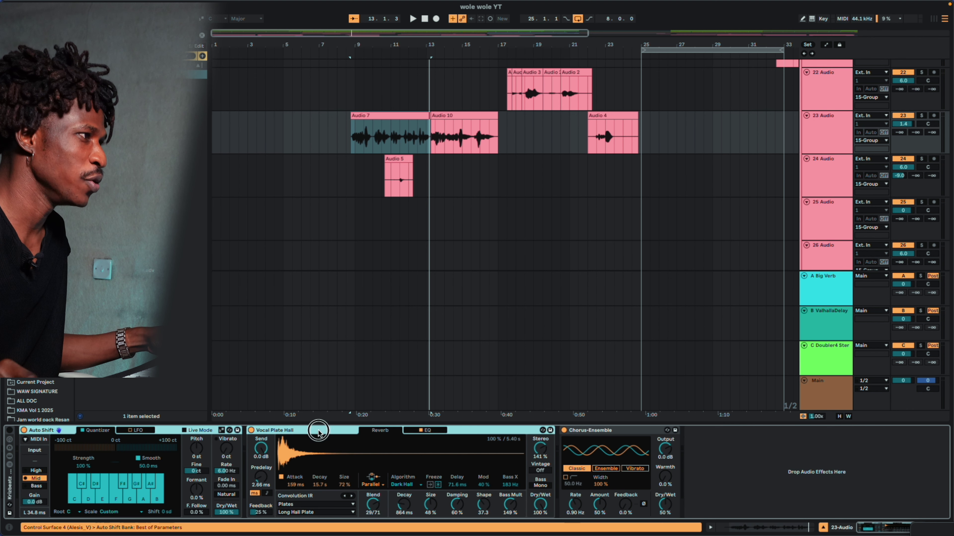
left_click(610, 430)
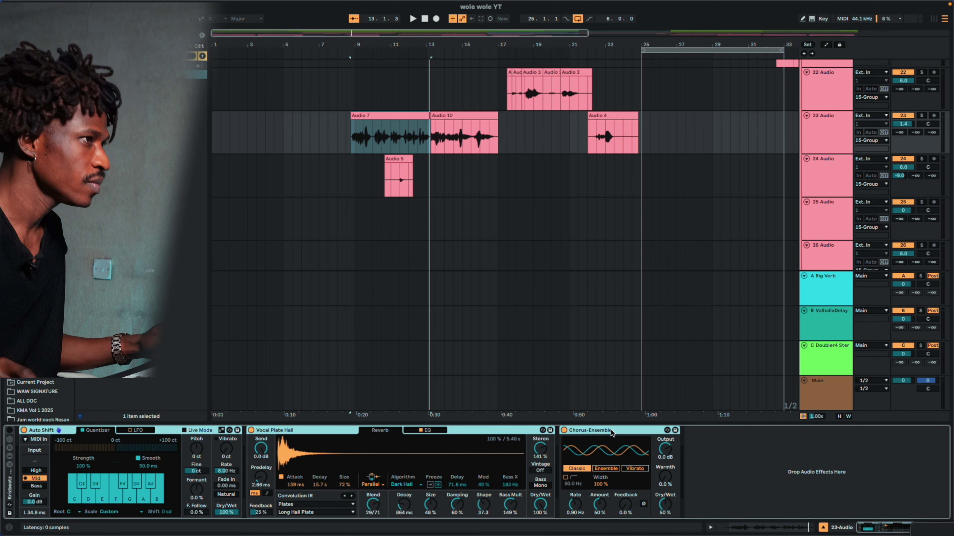
key("super+g")
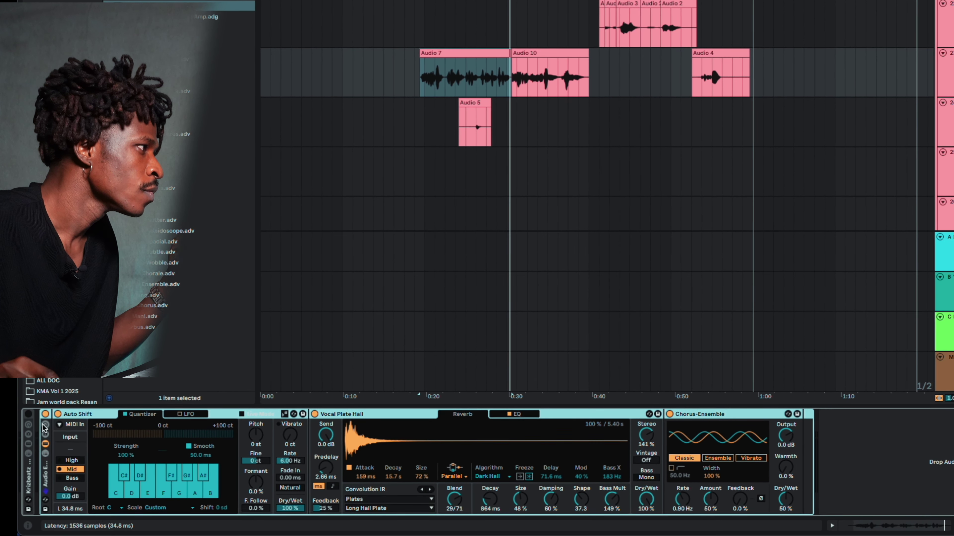
left_click(48, 423)
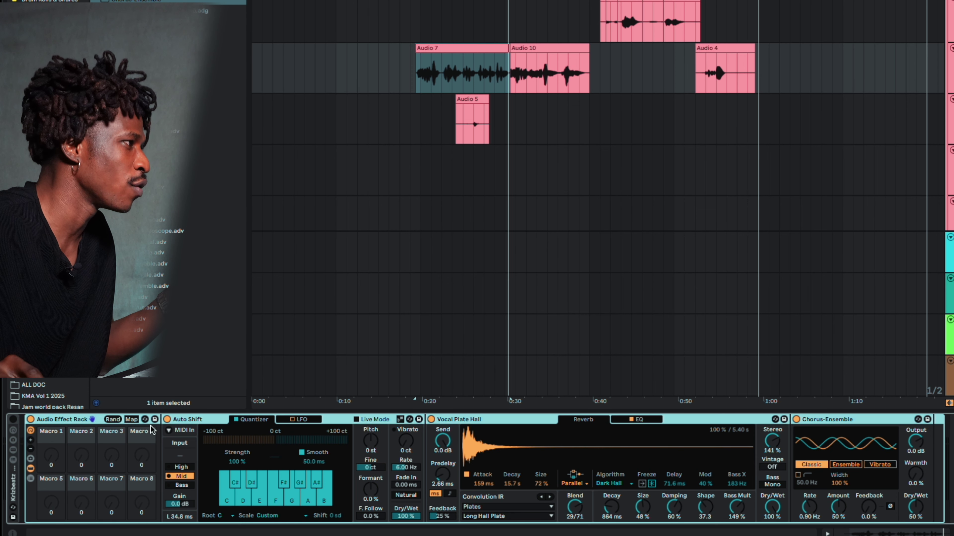
Map Auto Shift's quantizer Root parameter to Macro 1 of the rack.
left_click(131, 419)
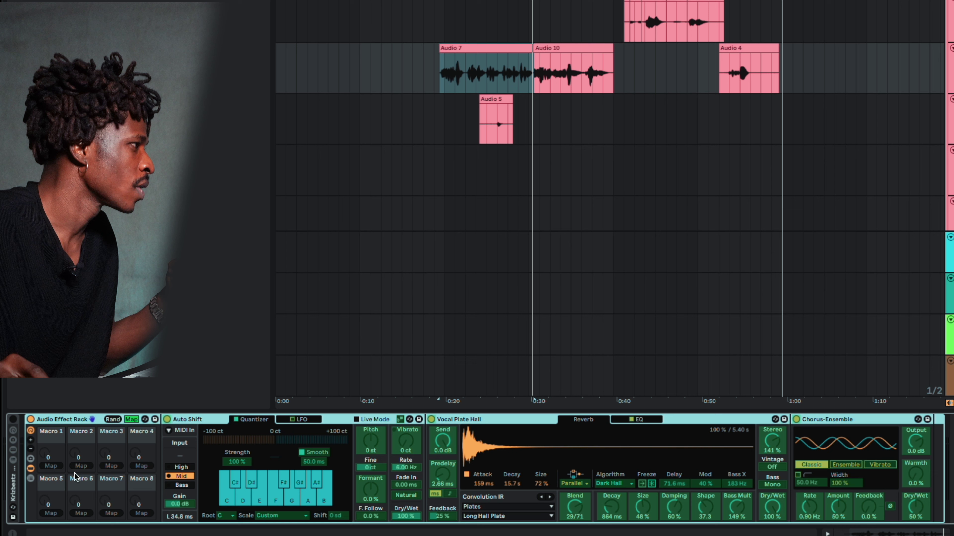
left_click(52, 466)
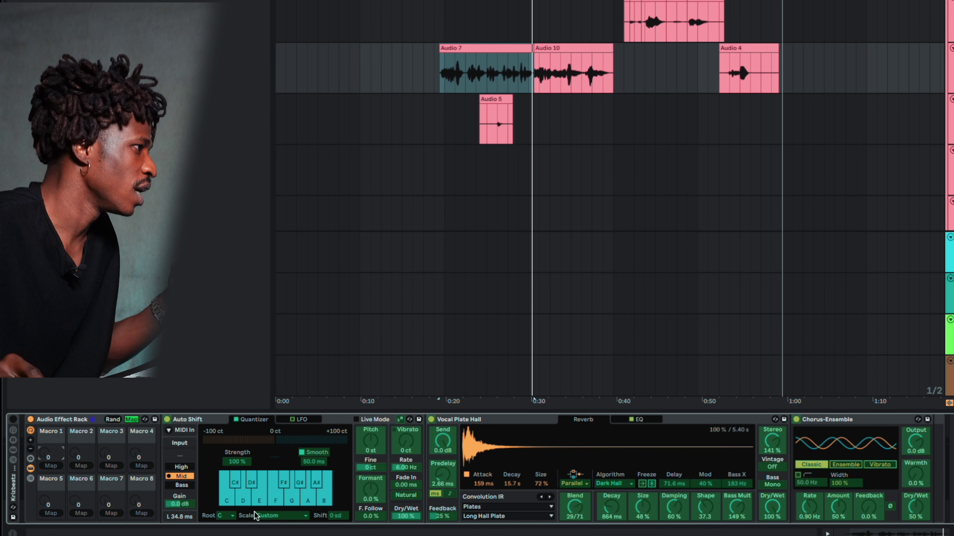
left_click(222, 517)
left_click(41, 470)
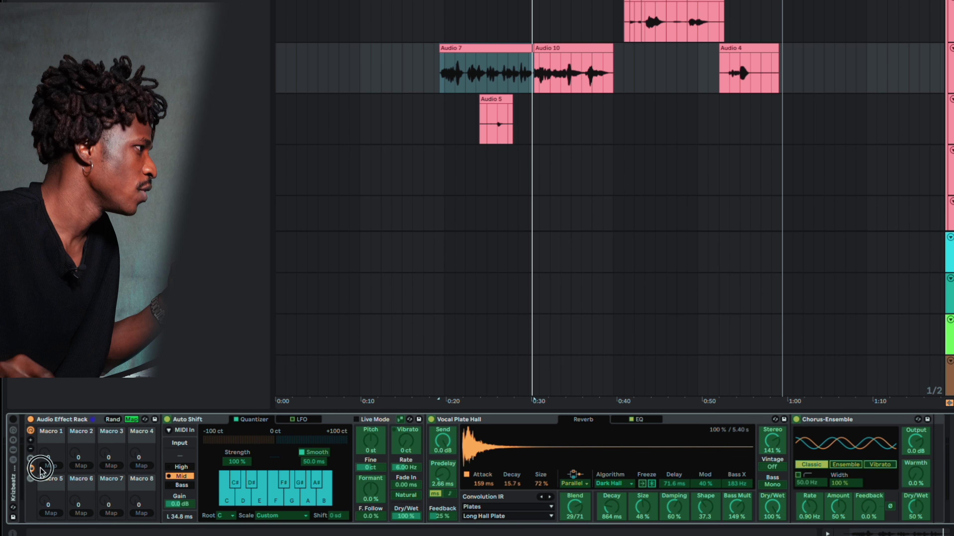
right_click(226, 518)
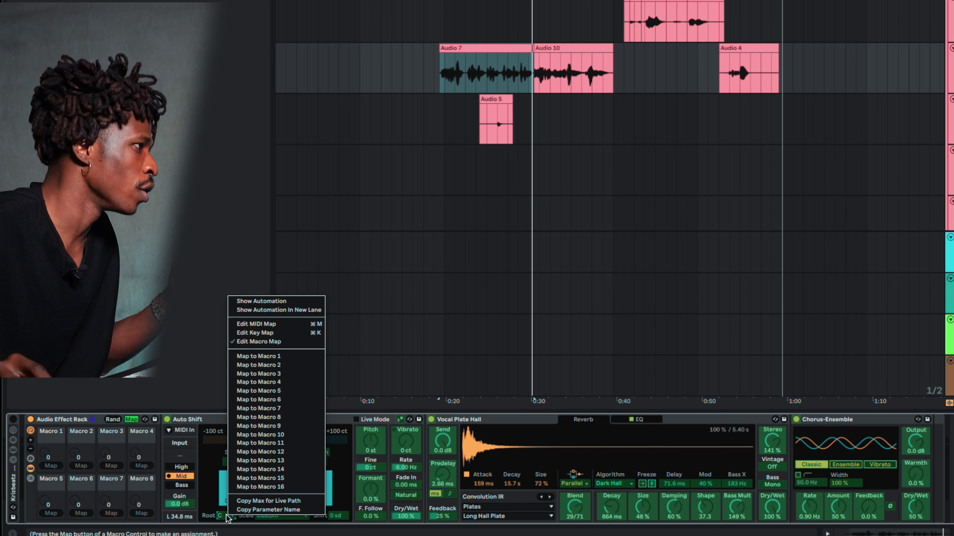
left_click(280, 358)
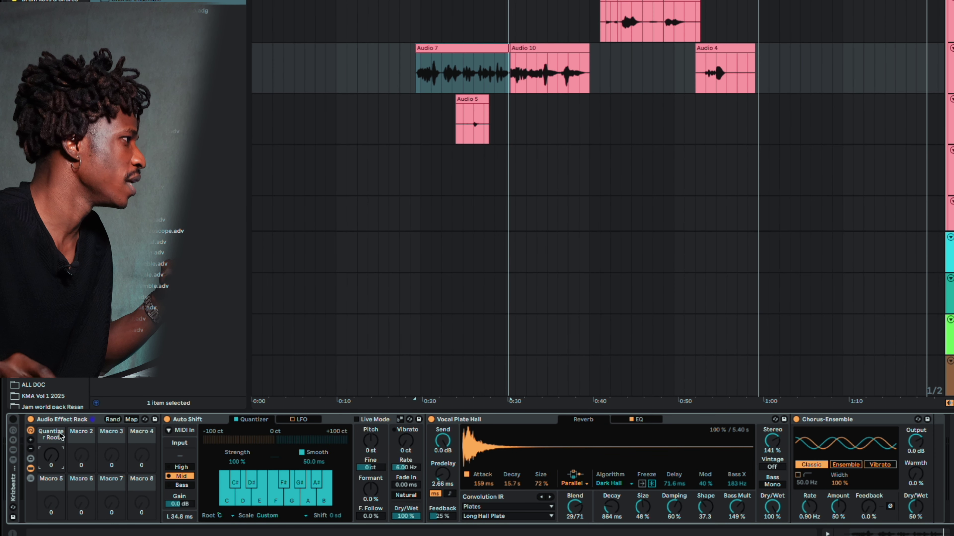
Rename the macro that controls Auto Shift's root note as Key.
key("super+r")
key("BackSpace")
type("Key")
key("Return")
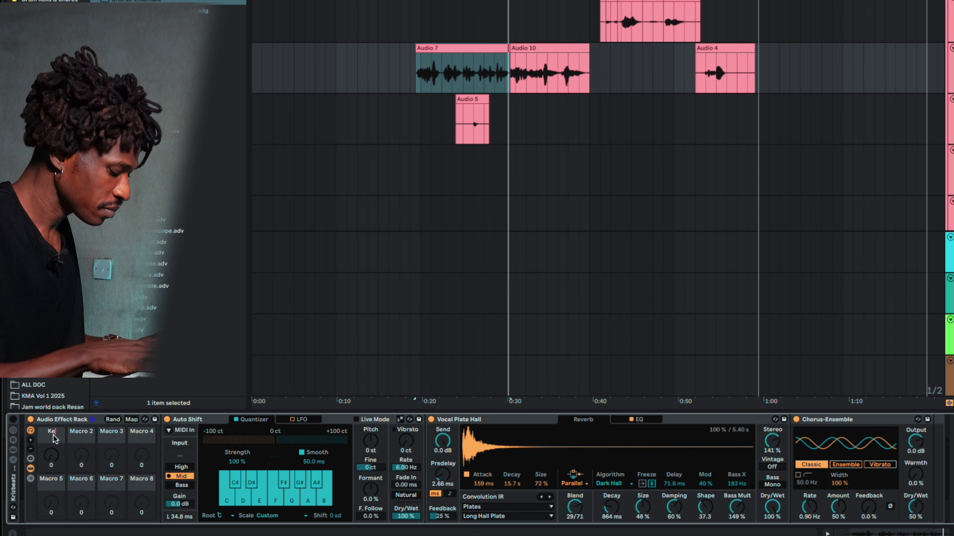
Map Auto Shift's Scale parameter to Macro 2 and rename that macro Scales.
left_click(81, 455)
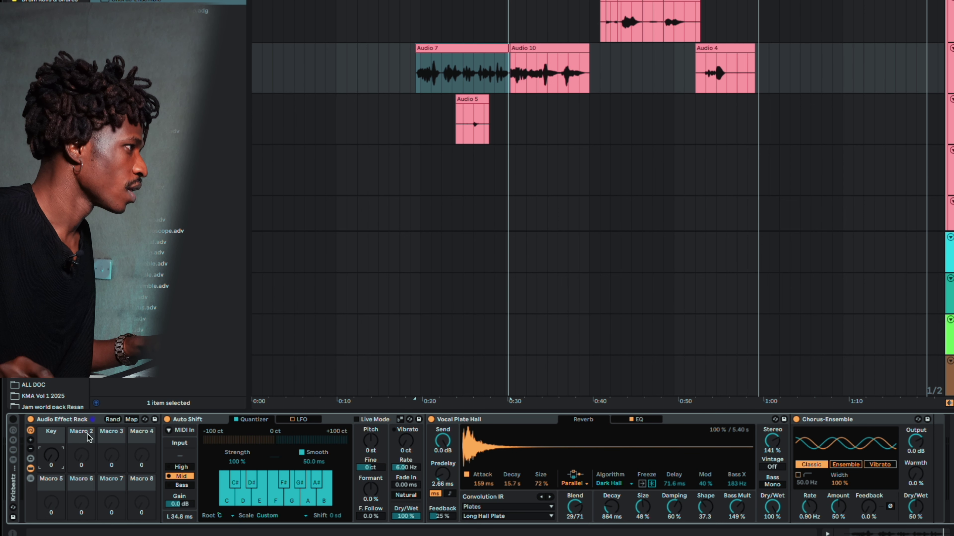
right_click(270, 520)
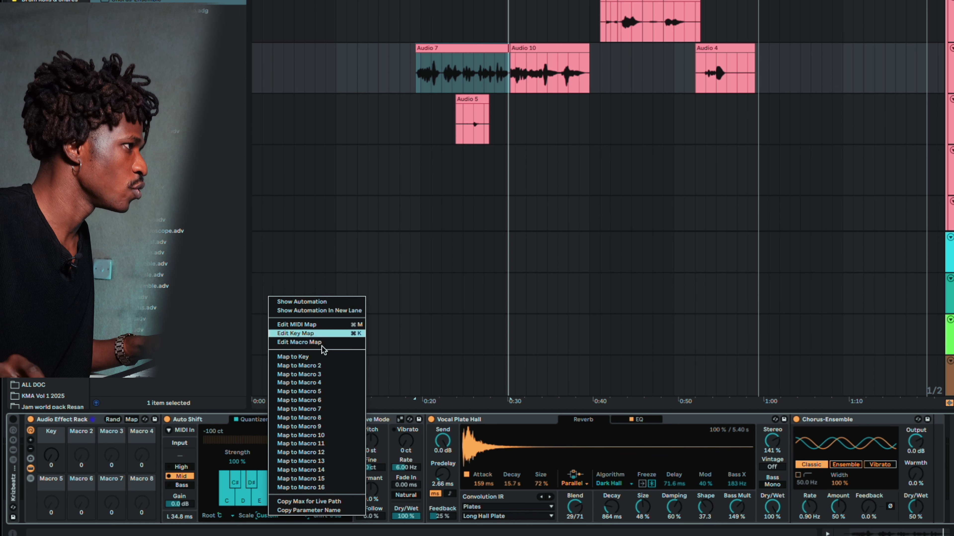
left_click(322, 366)
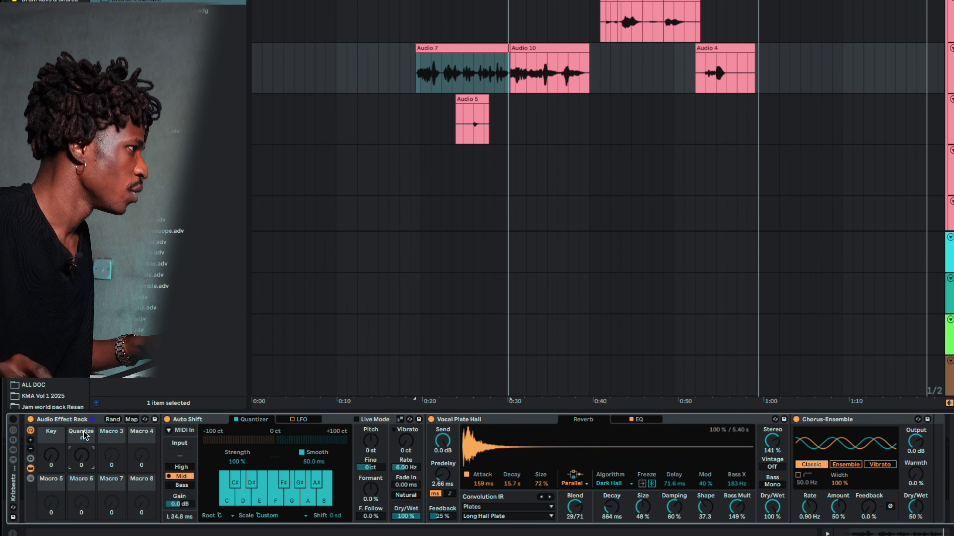
key("ctrl+r")
type("S")
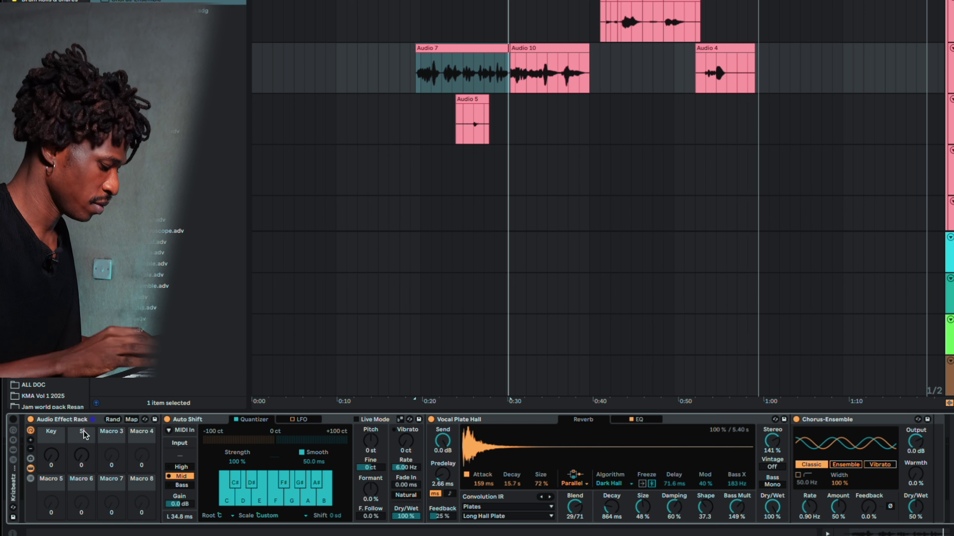
type("cales")
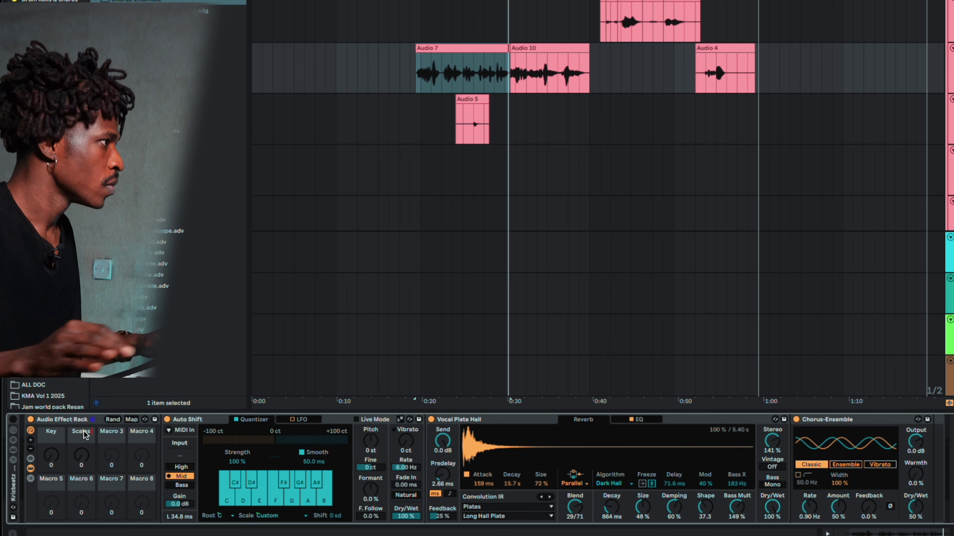
key("Return")
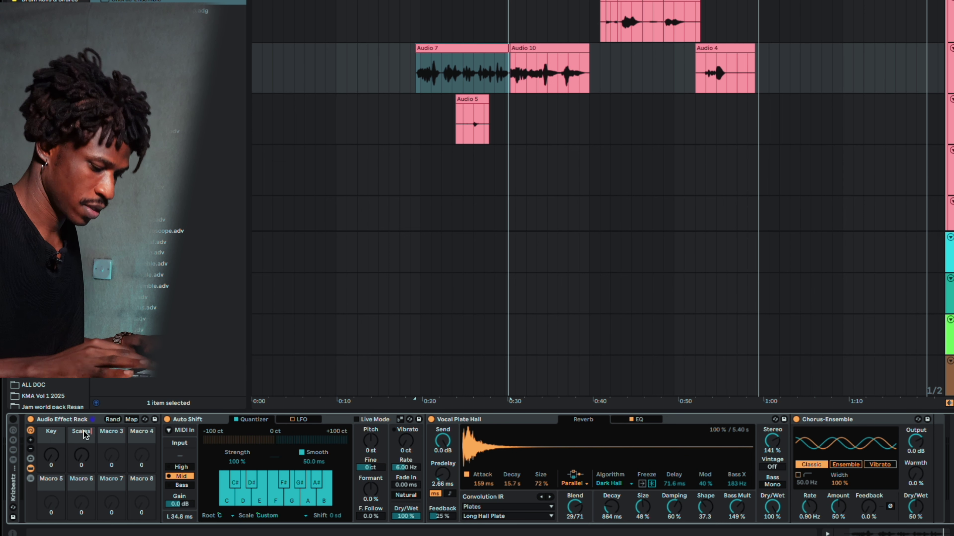
Map Auto Shift's quantizer Strength to Macro 3 and rename that macro Strenght.
left_click(109, 442)
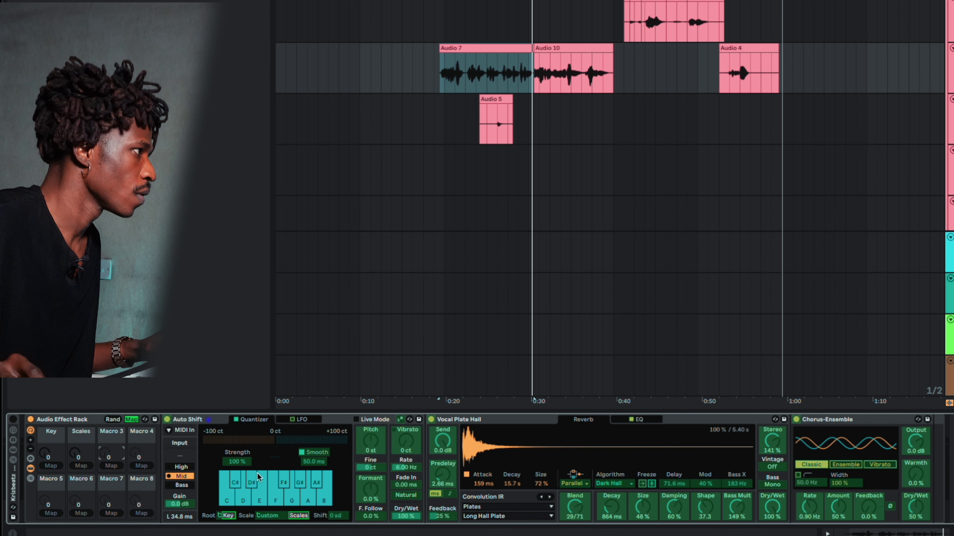
left_click(237, 463)
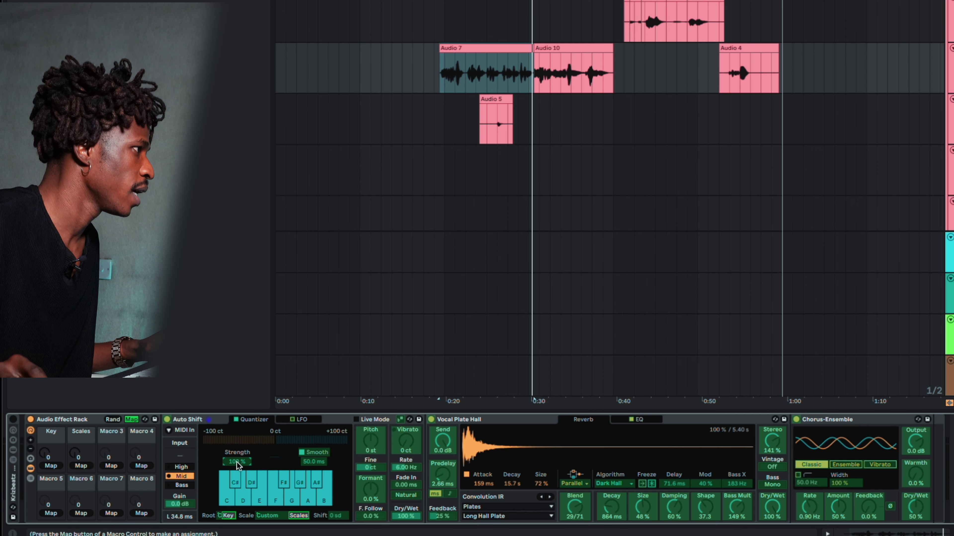
left_click(115, 466)
left_click(113, 437)
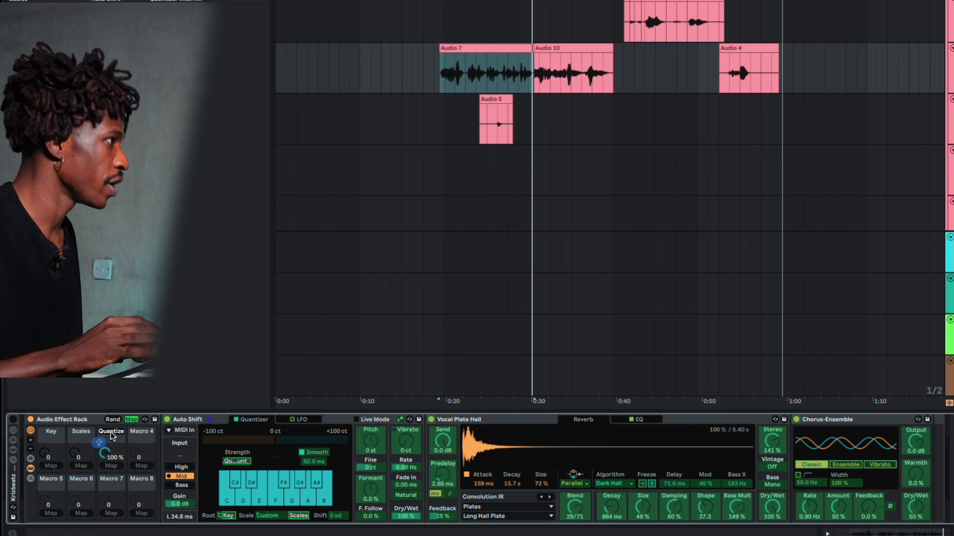
type("Strenght")
key("Return")
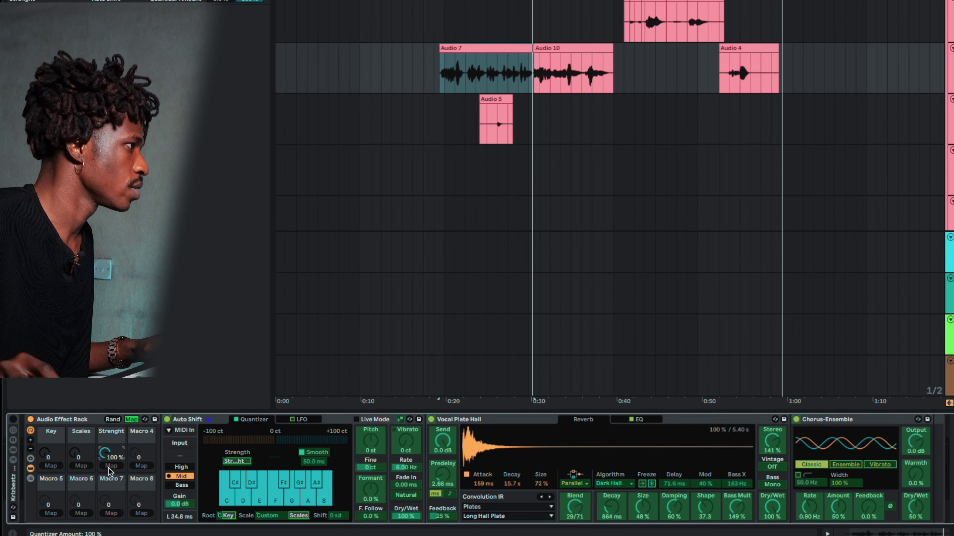
Try out the mapped macros, setting Scales to 9 for the Minor scale and Strenght to 100 %.
left_click_drag(104, 456, 107, 450)
left_click(132, 419)
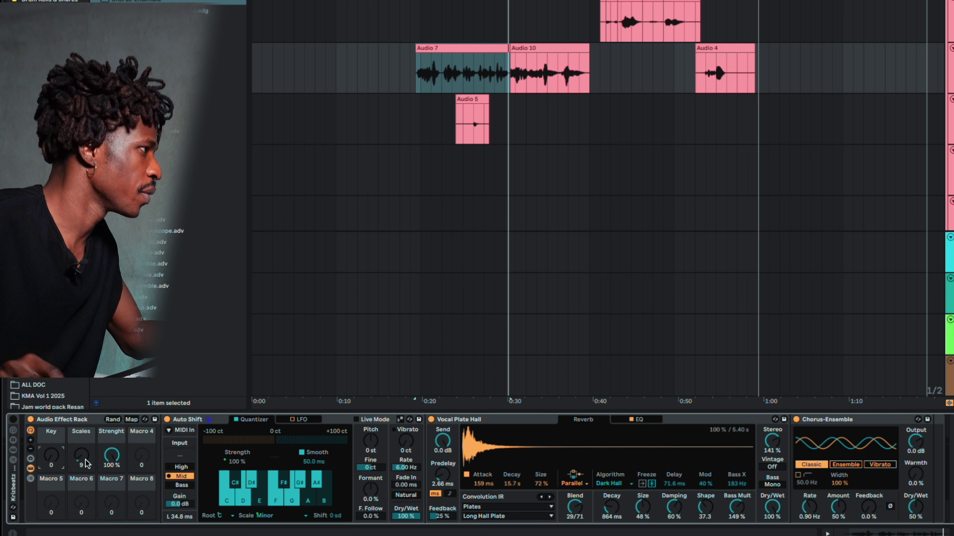
left_click(108, 456)
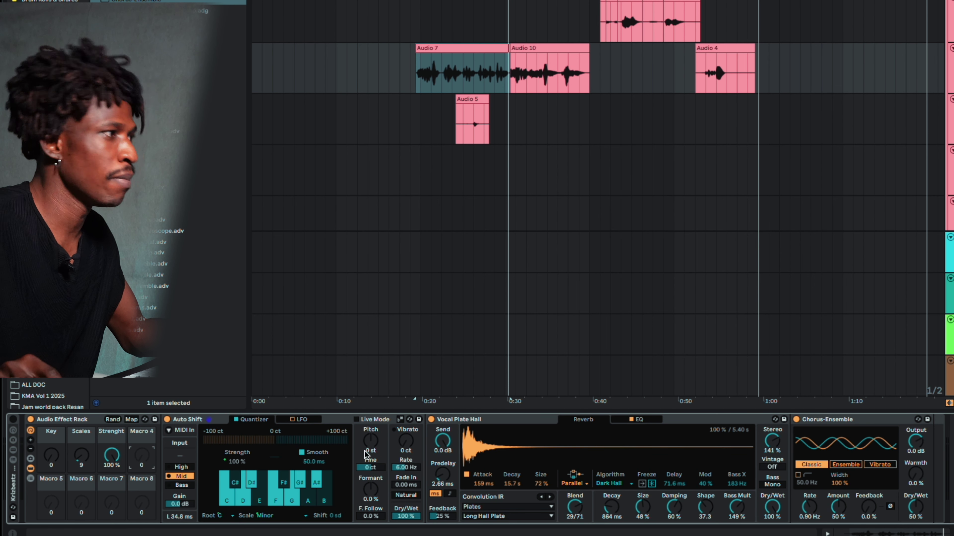
Map the Vocal Plate Hall reverb's Dry/Wet to Macro 4 and set that macro to 100 %.
left_click(509, 420)
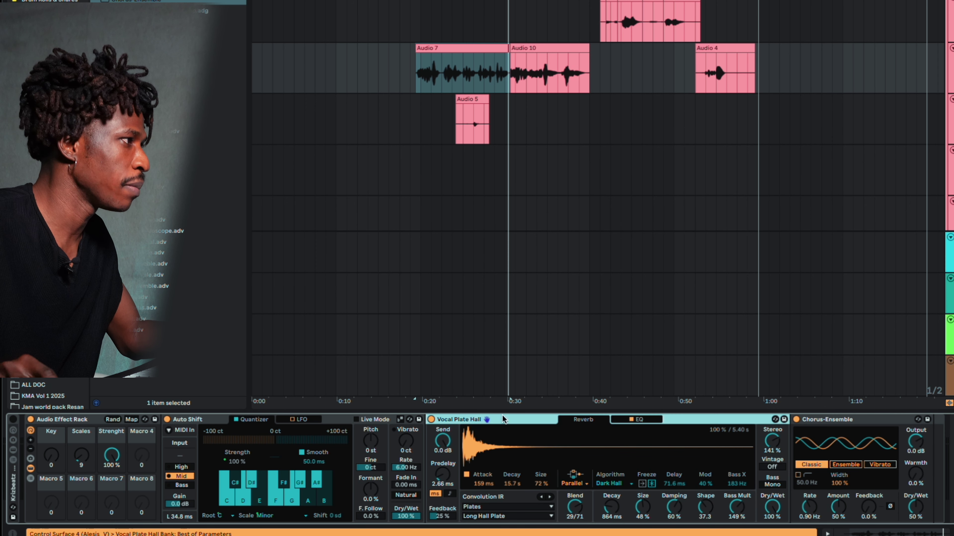
left_click(131, 420)
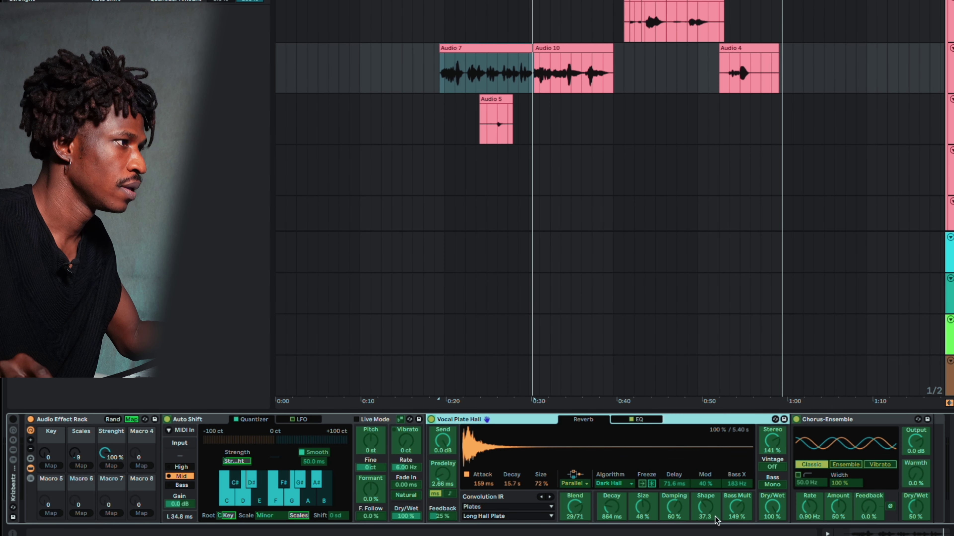
left_click(771, 509)
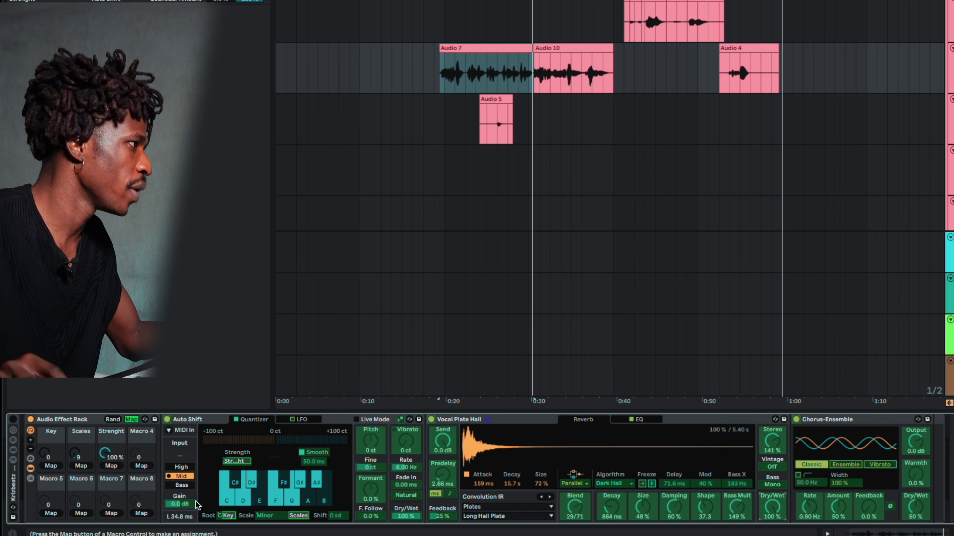
left_click(141, 466)
left_click_drag(135, 455, 136, 453)
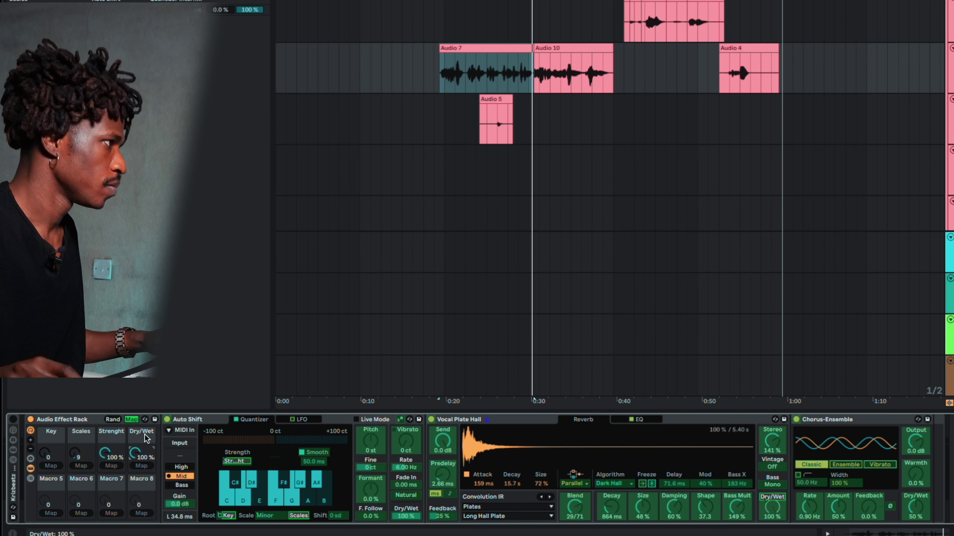
left_click(131, 419)
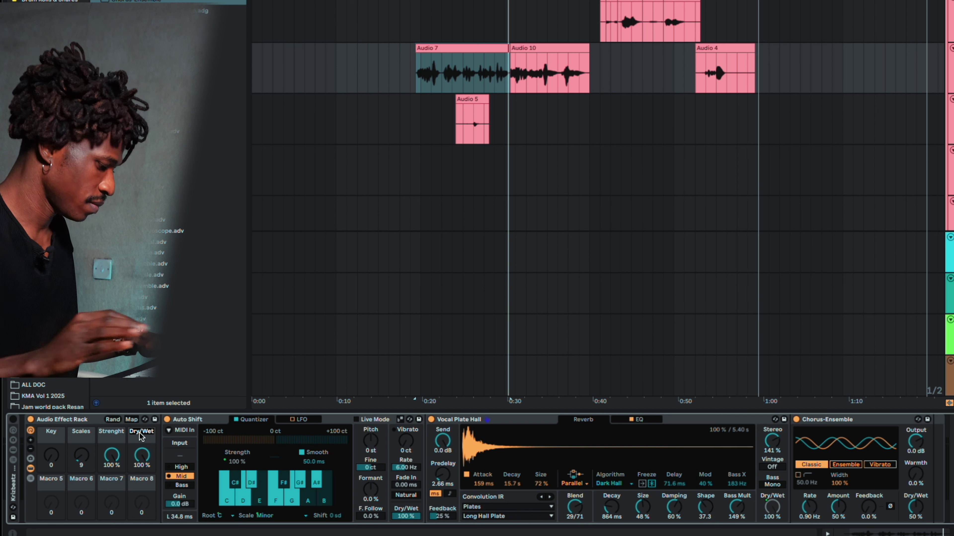
Rename the macro that controls the reverb's Dry/Wet as Plate.
key("ctrl+r")
type("Velr")
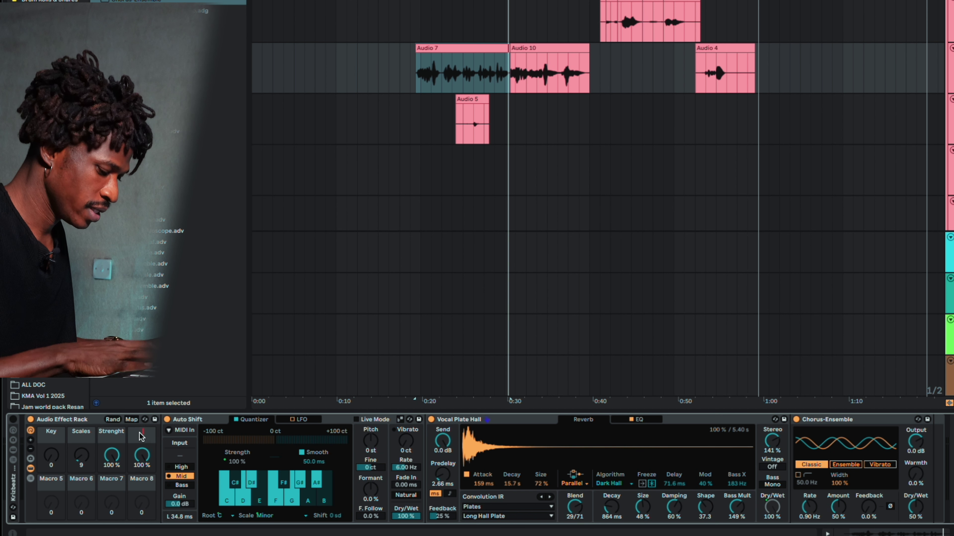
key("BackSpace")
type("Plate")
key("Return")
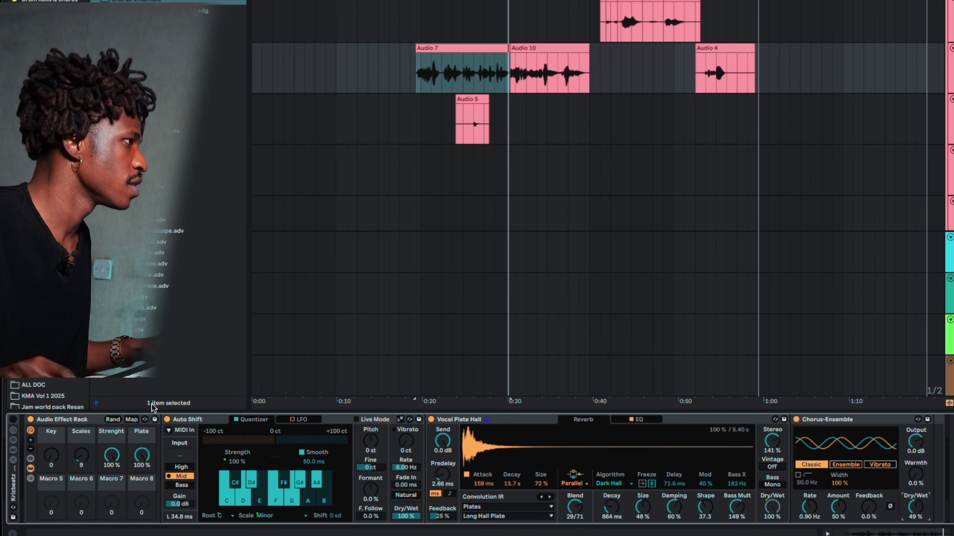
Map the Chorus-Ensemble's Dry/Wet to Macro 5 and set that macro to 60 %.
left_click(129, 419)
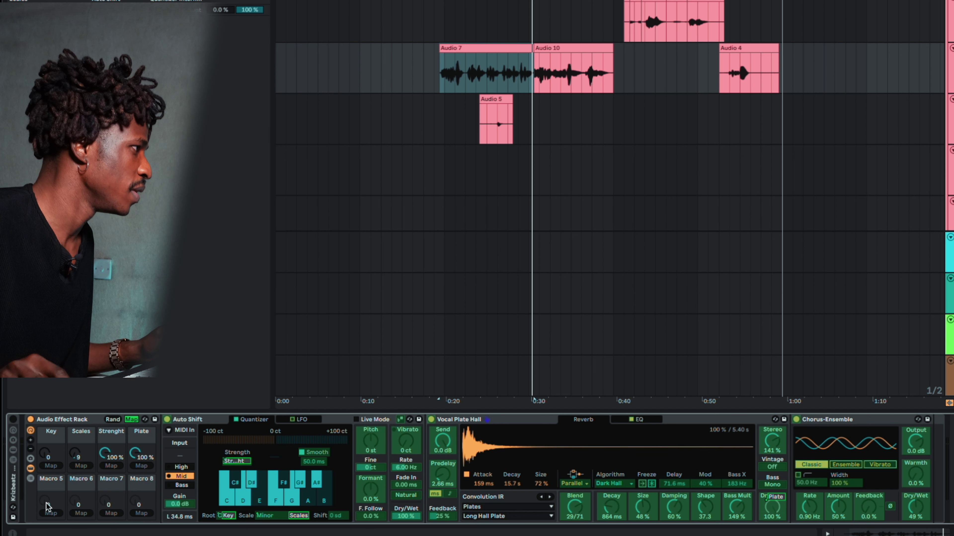
left_click(909, 507)
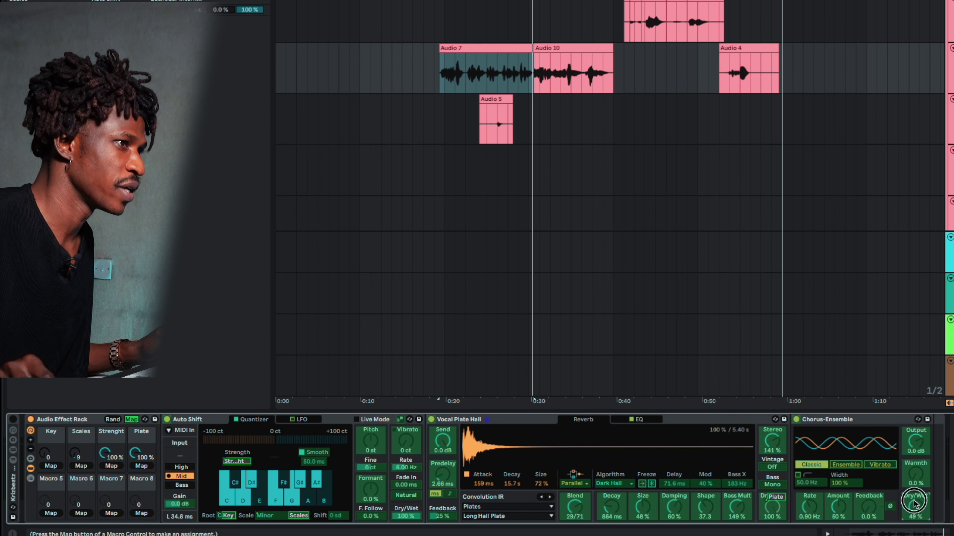
left_click(49, 514)
left_click_drag(45, 503, 43, 498)
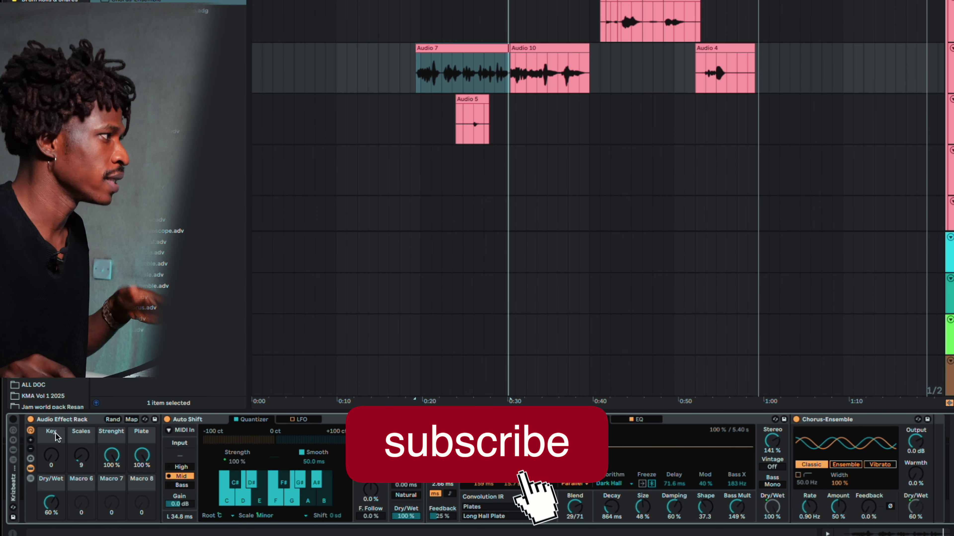
Colour-code the macros: Key pink, Scales yellow, Strenght green, Plate pale green and the chorus Dry/Wet teal.
right_click(56, 436)
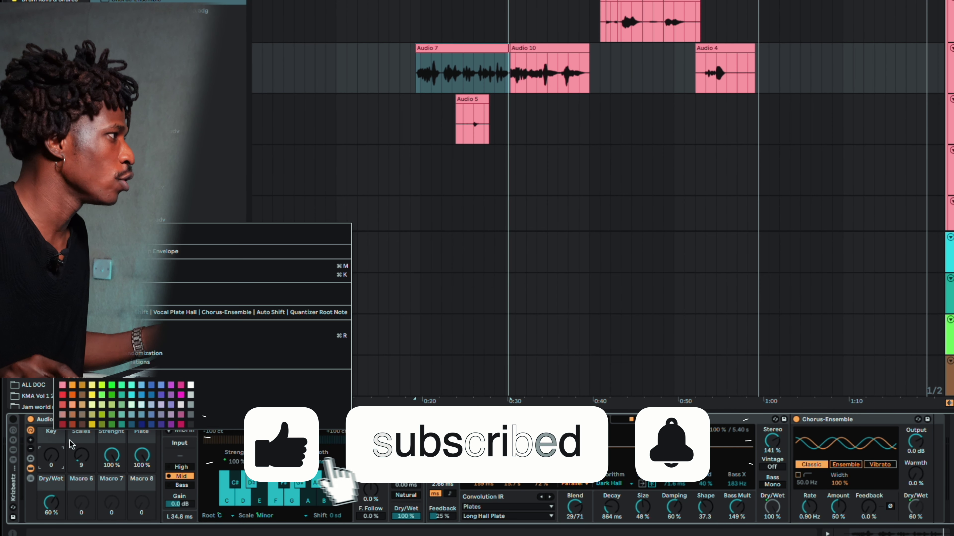
left_click(60, 389)
right_click(80, 435)
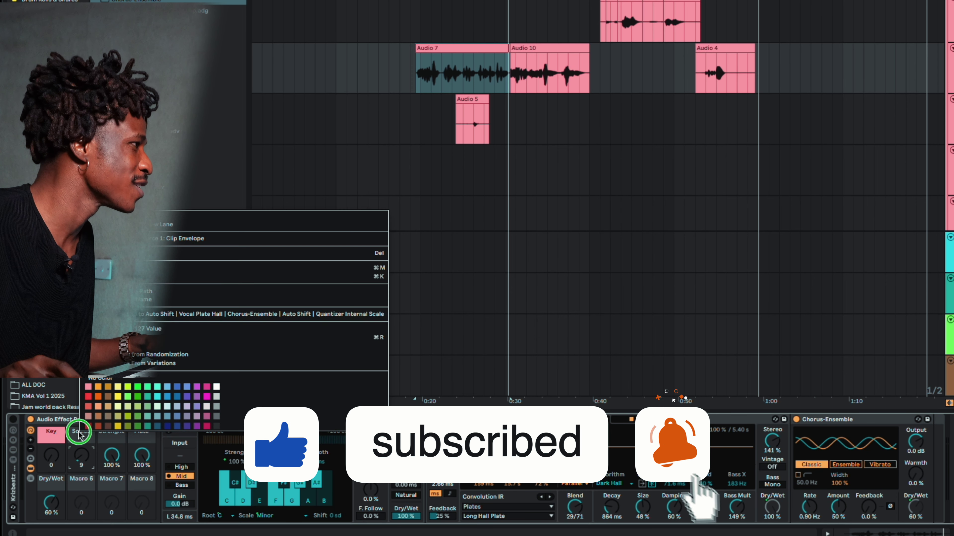
left_click(115, 387)
right_click(107, 432)
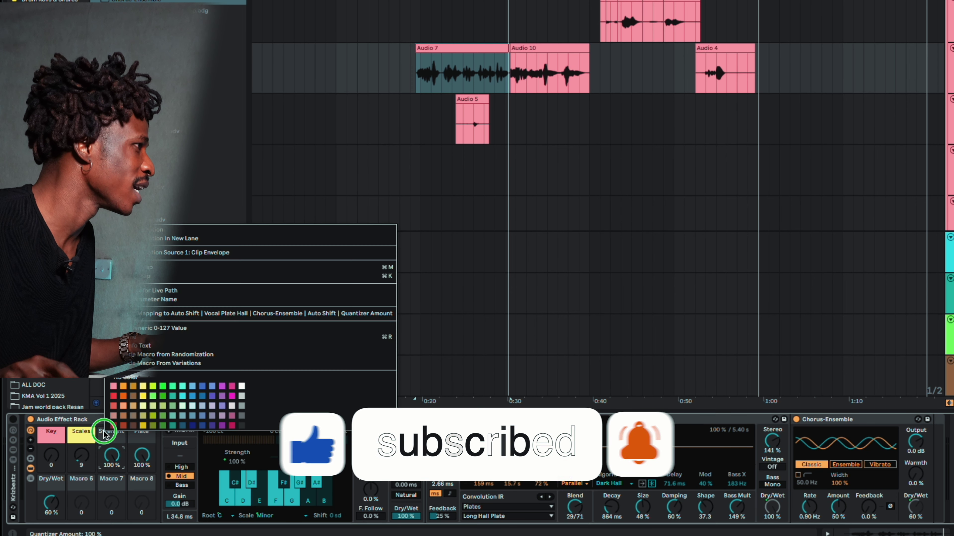
left_click(117, 411)
right_click(124, 432)
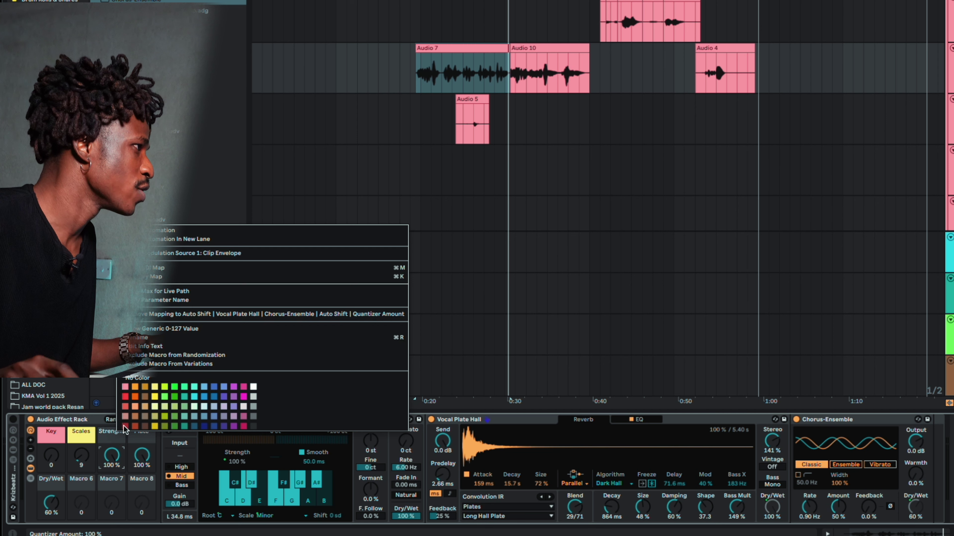
left_click(163, 395)
right_click(142, 433)
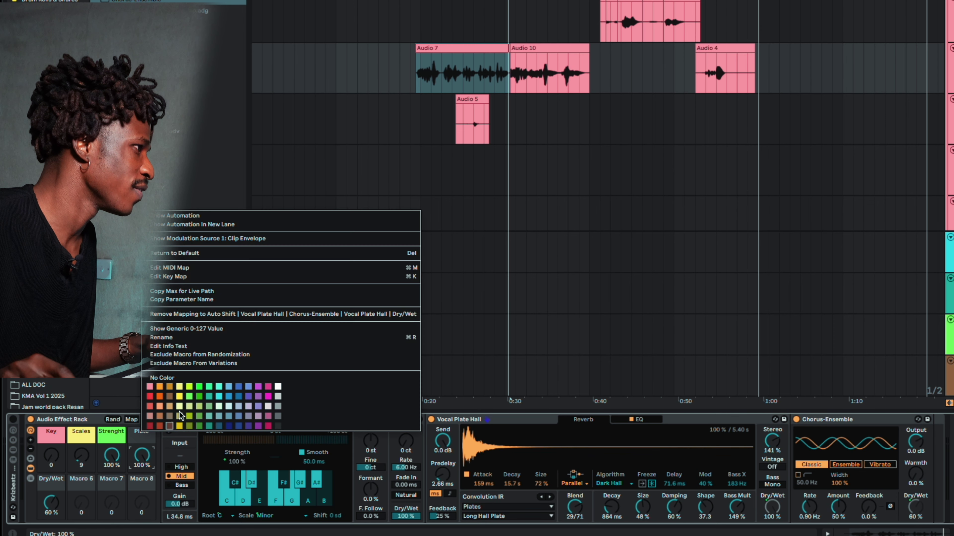
left_click(184, 406)
right_click(47, 485)
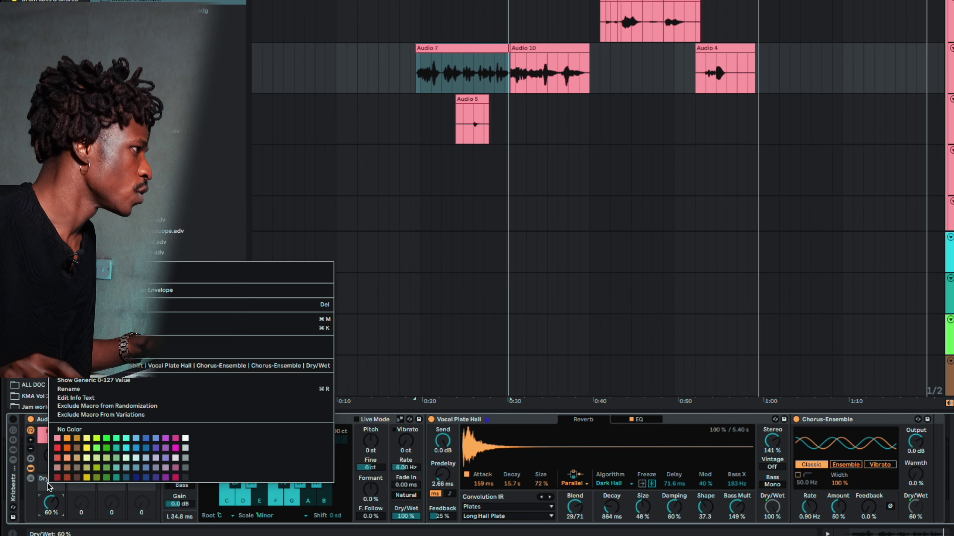
left_click(115, 454)
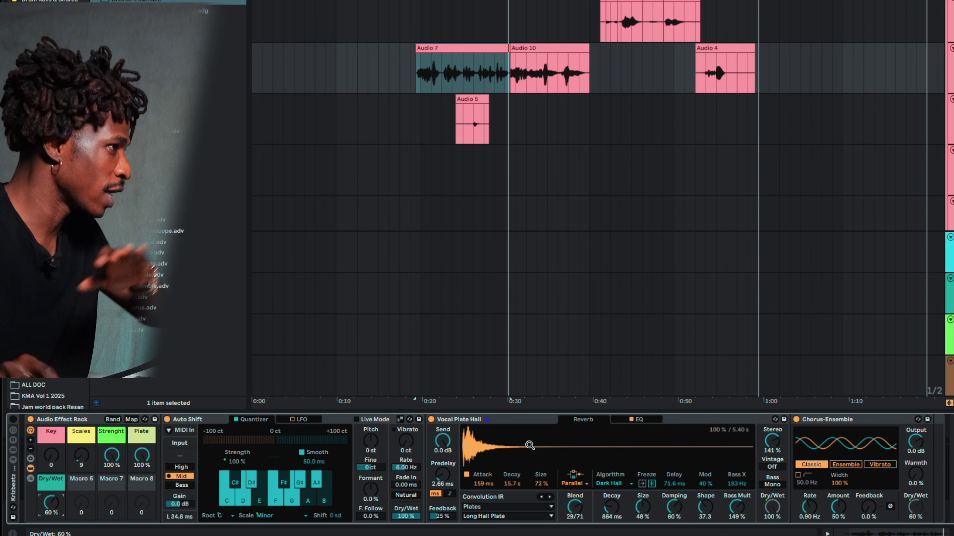
Map the Vocal Plate Hall's Decay to Macro 6 in blue, and set Key to 67, Scales to 6 and Plate to 74 %.
left_click(81, 503)
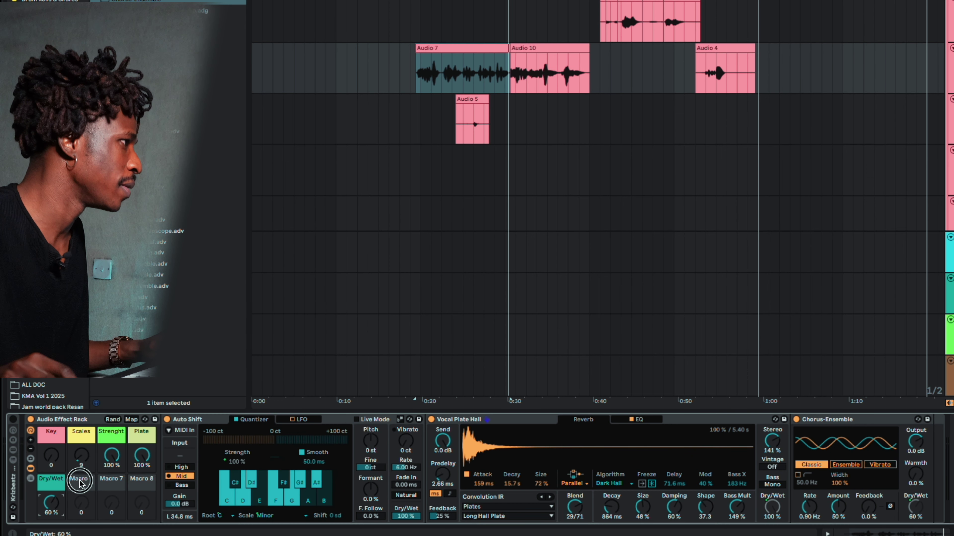
left_click(612, 506)
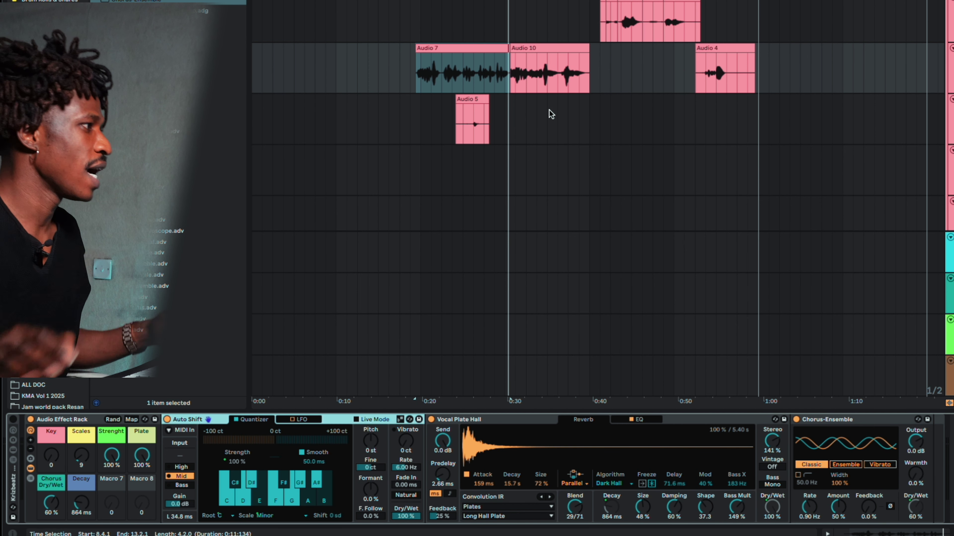
left_click_drag(56, 458, 85, 460)
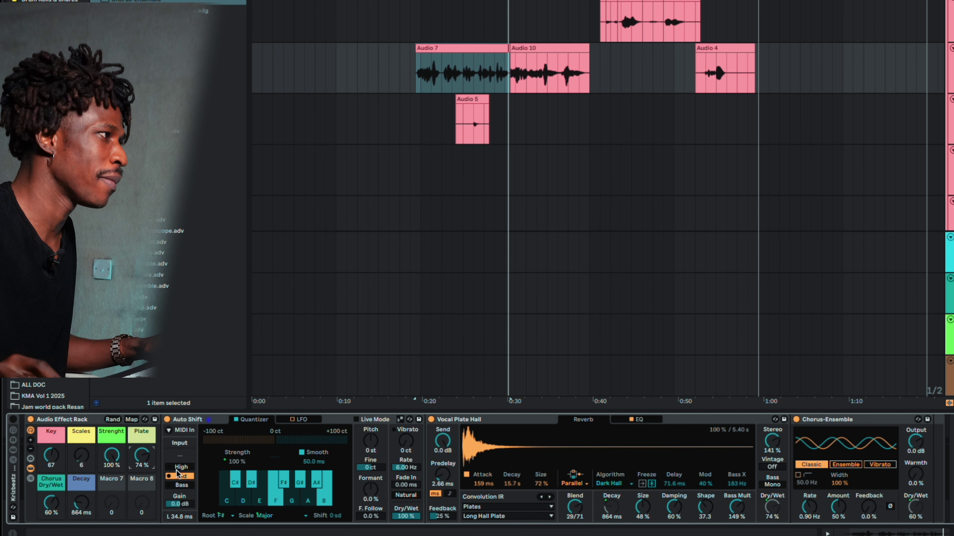
Collapse the Auto Shift, Vocal Plate Hall and Chorus-Ensemble devices inside the rack.
double_click(208, 419)
double_click(257, 420)
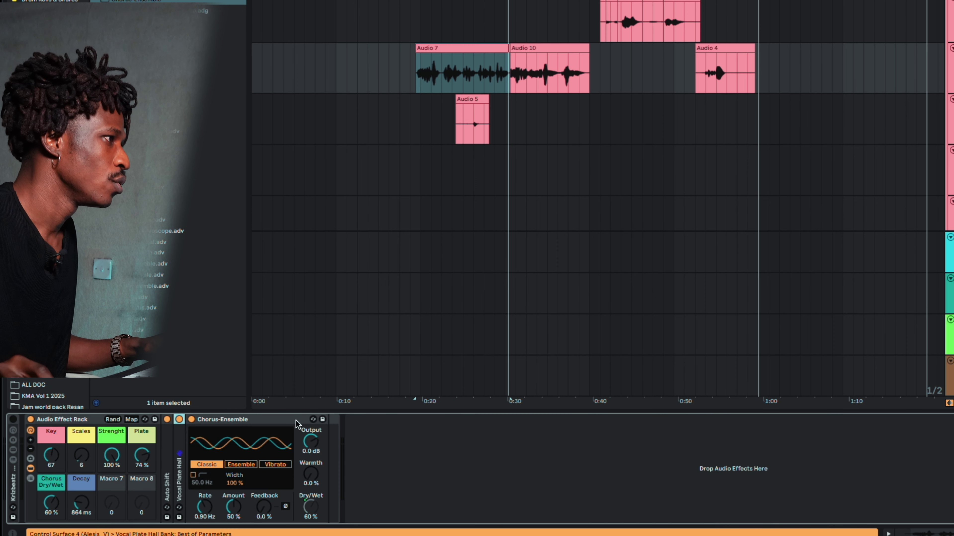
double_click(281, 420)
right_click(51, 439)
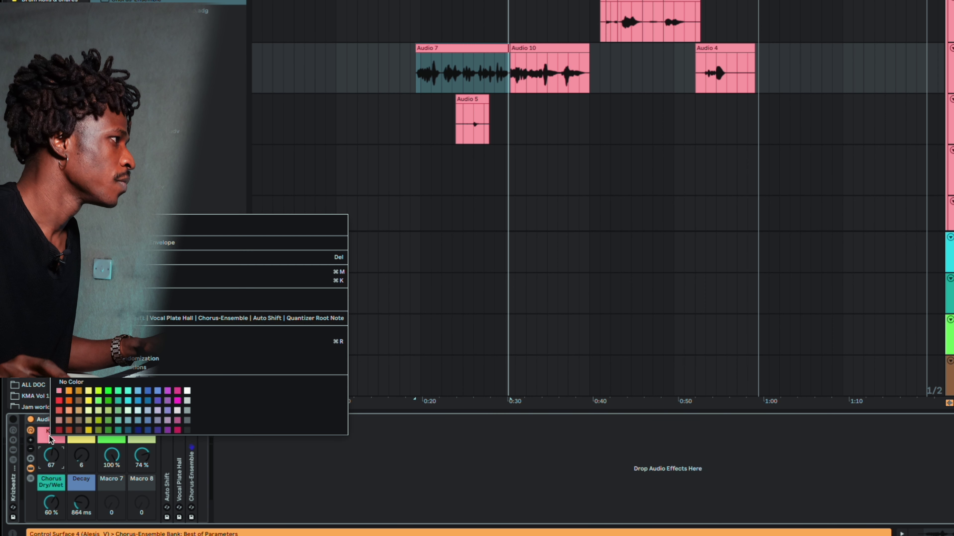
left_click(378, 503)
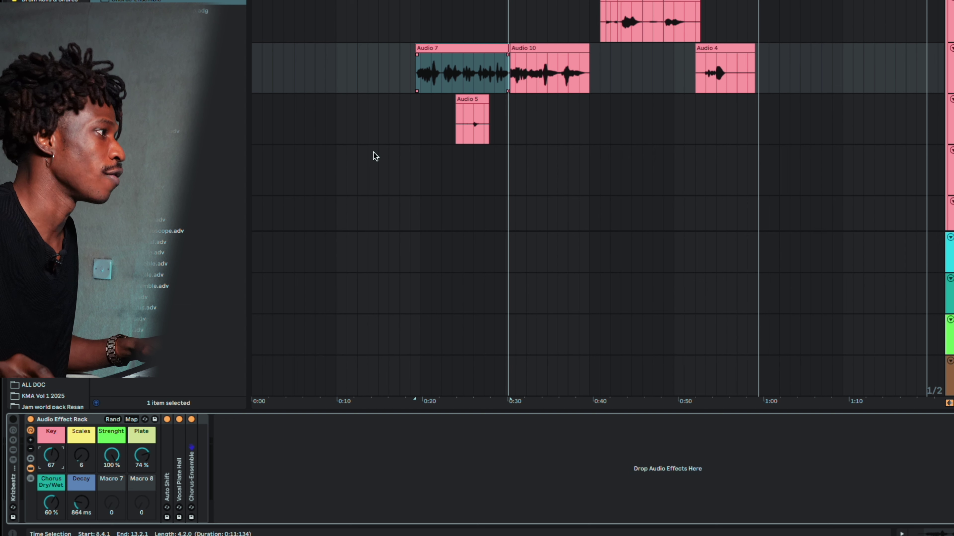
Play the Audio 7 vocal and set the Chorus Dry/Wet macro to 17 %, Plate to 16 % and Decay to 868 ms.
key("space")
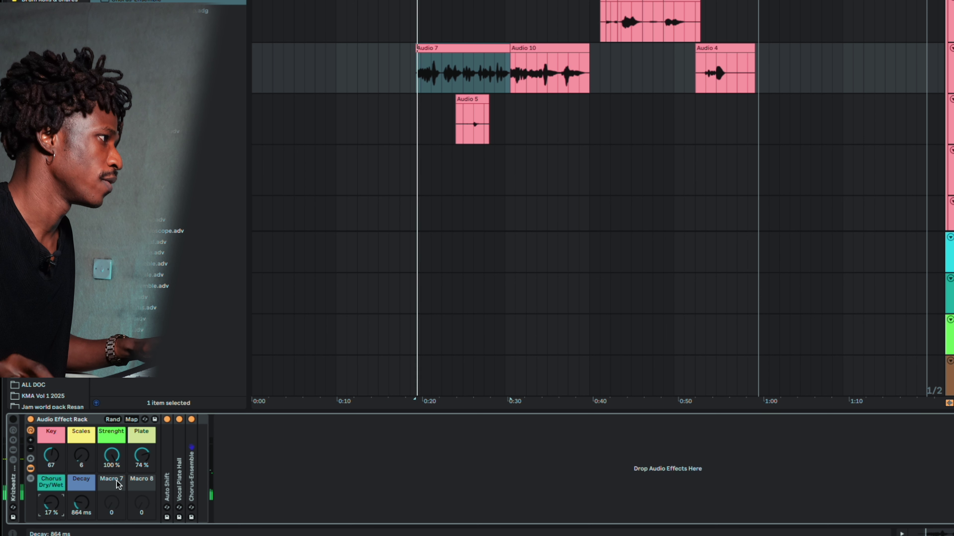
left_click_drag(142, 455, 82, 501)
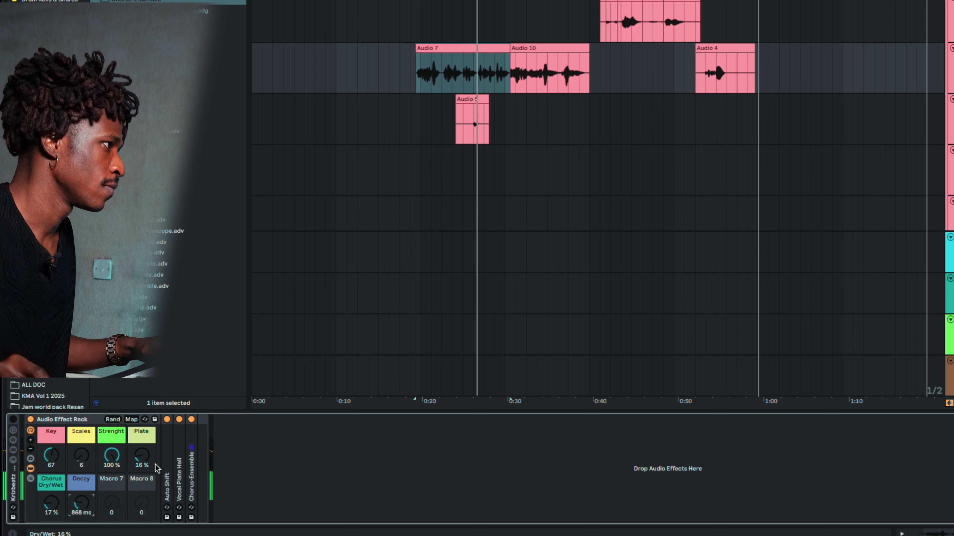
Expand Auto Shift, turn off its Smooth option and replay the vocal from the start of Audio 7.
double_click(166, 458)
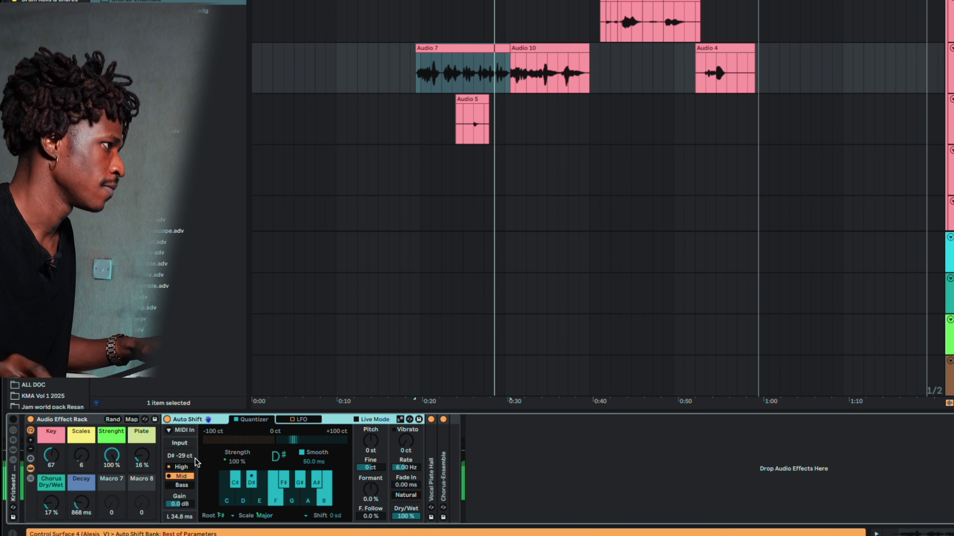
left_click(301, 453)
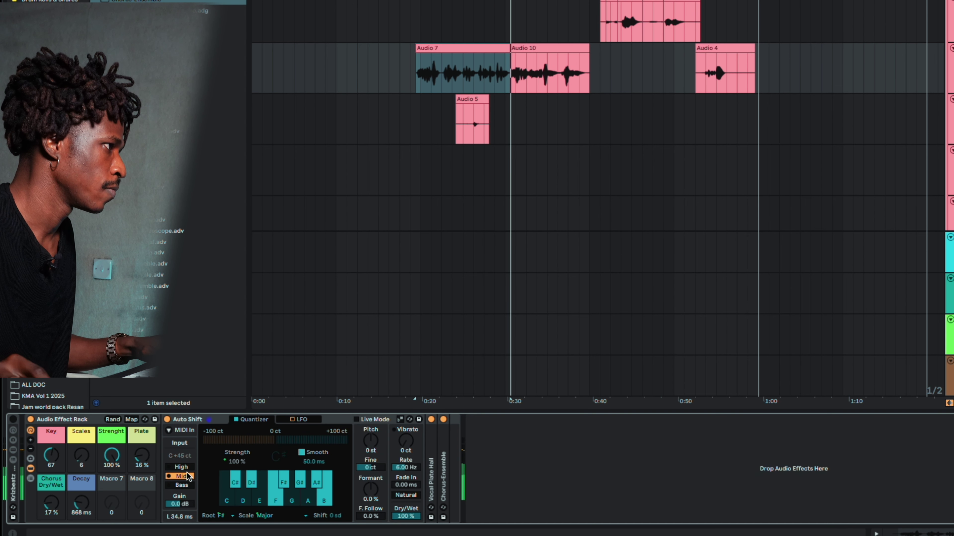
key("space")
key("space")
key("space")
Set the Strenght macro to 70 % and the Plate macro to 17 % while the vocal plays.
left_click_drag(112, 455, 117, 477)
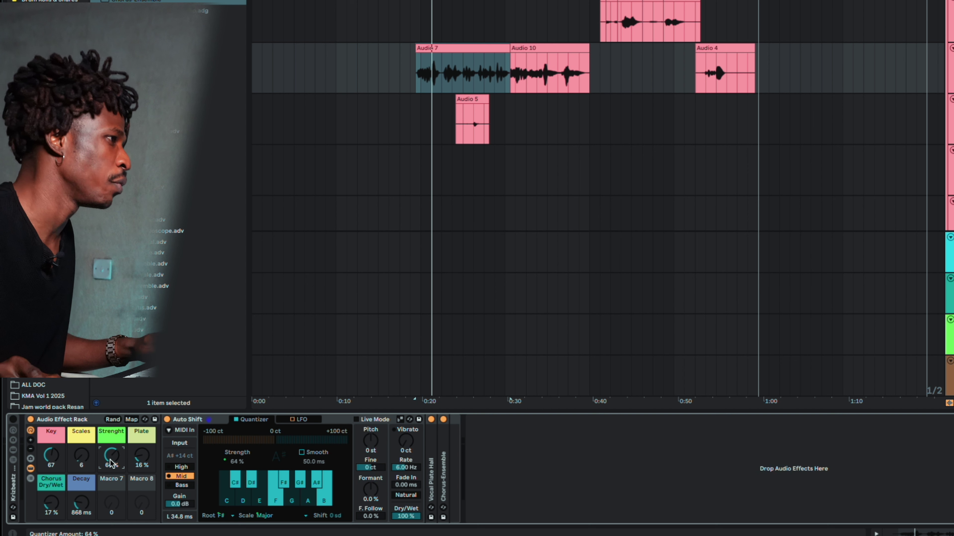
mouse_move(111, 463)
left_mouse_down()
mouse_move(117, 449)
mouse_move(110, 457)
left_mouse_up()
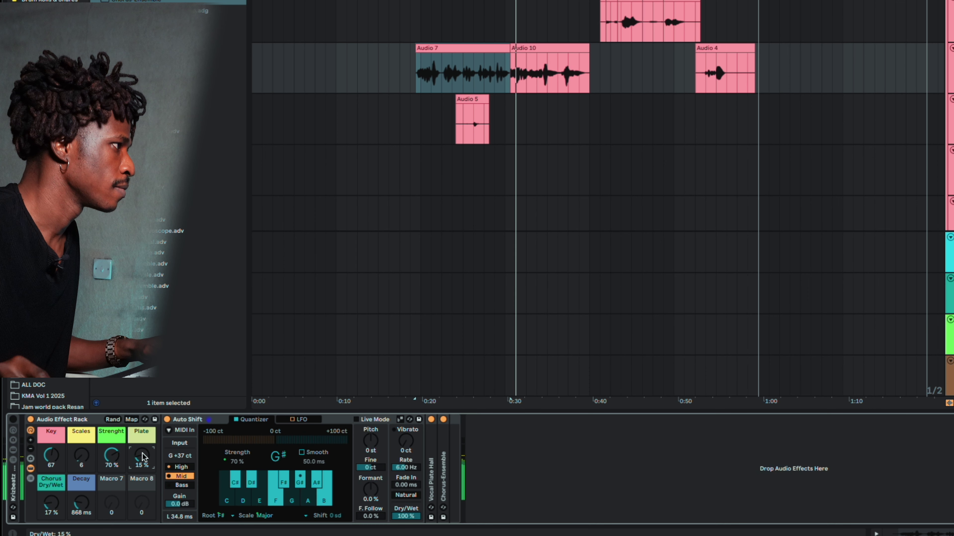
left_click_drag(143, 457, 142, 454)
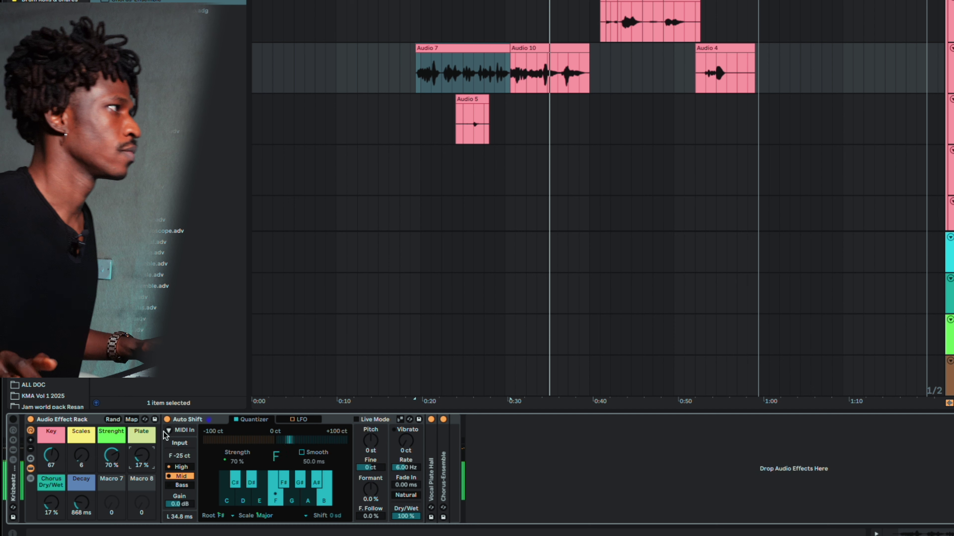
Compare the vocal without the effects by bypassing the Audio Effect Rack and re-enabling it.
left_click(31, 419)
key("space")
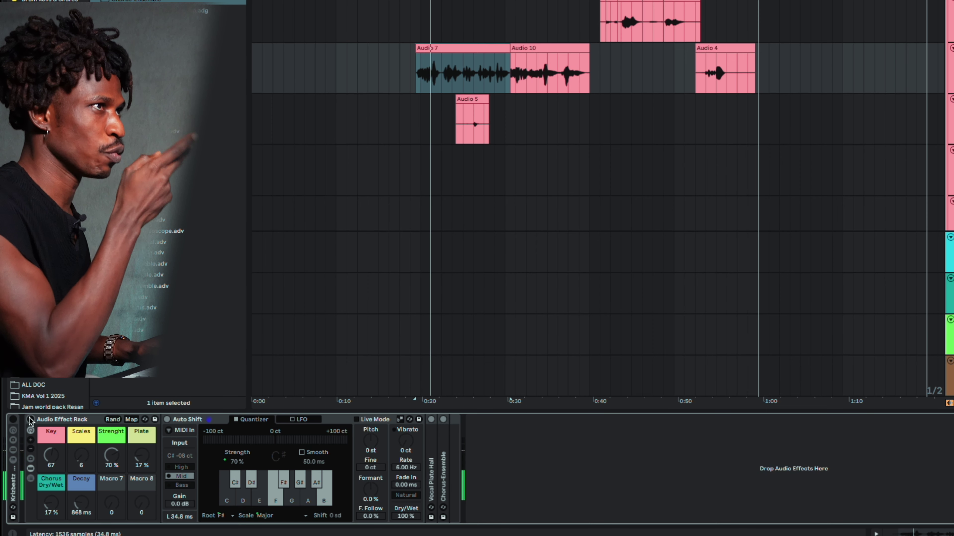
left_click(30, 419)
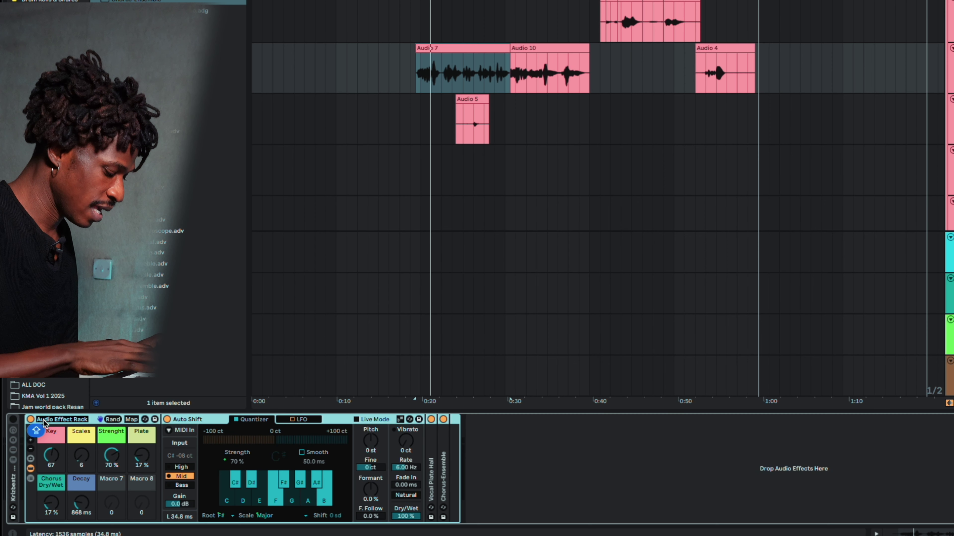
Rename the Audio Effect Rack as Vox Monitor.
type("ox")
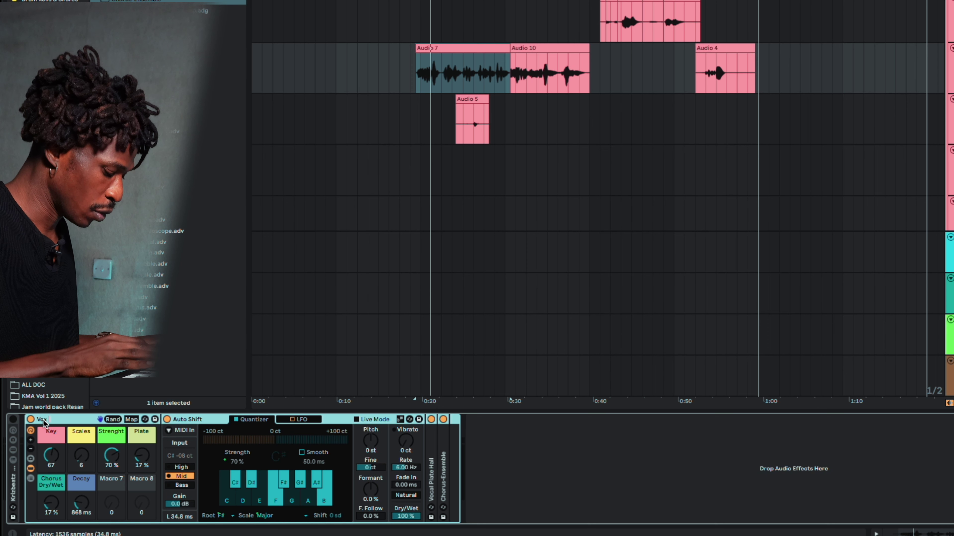
type(" Monitor")
key("Return")
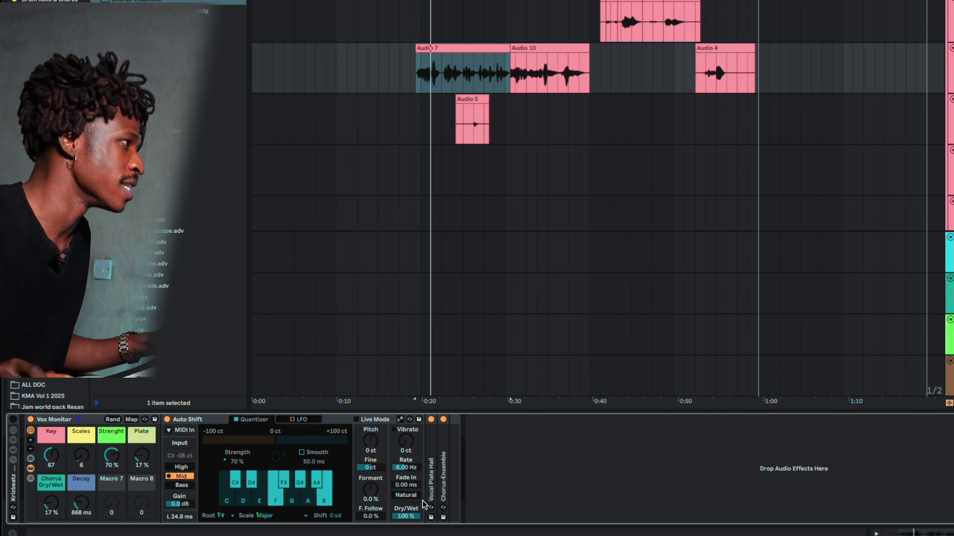
right_click(84, 420)
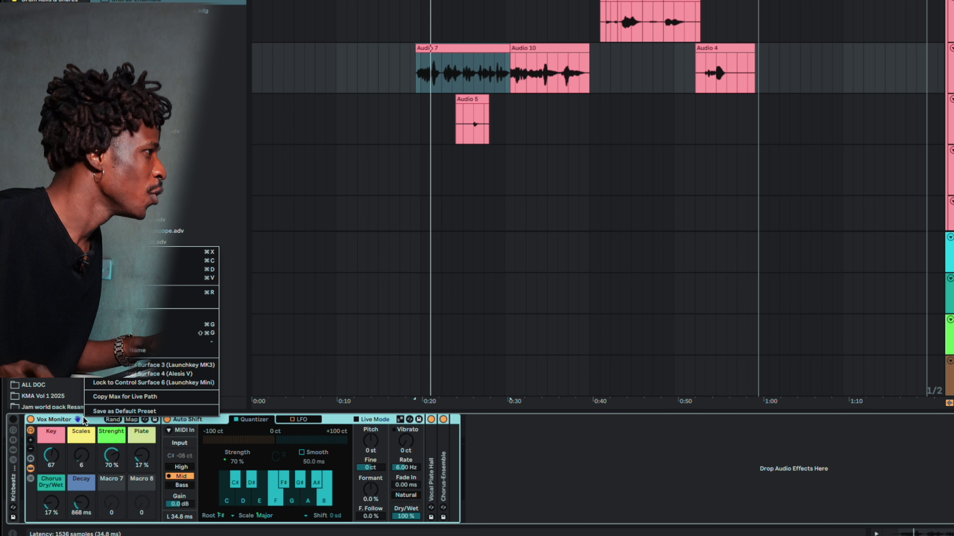
left_click(46, 442)
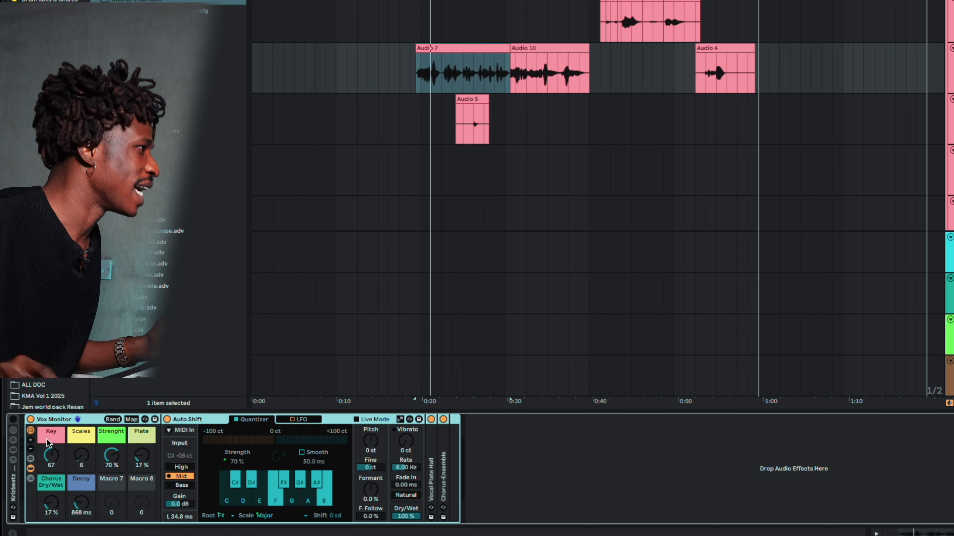
left_click(31, 480)
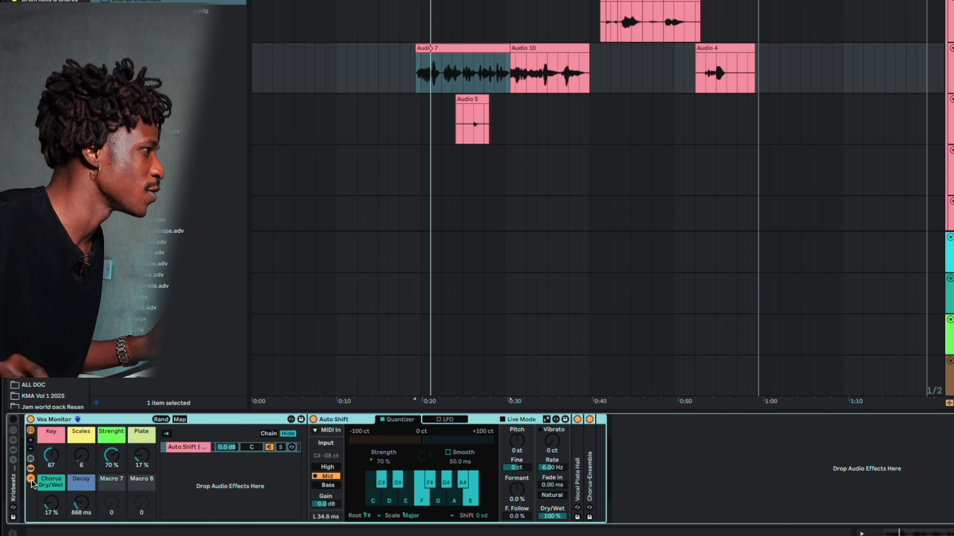
left_click(31, 479)
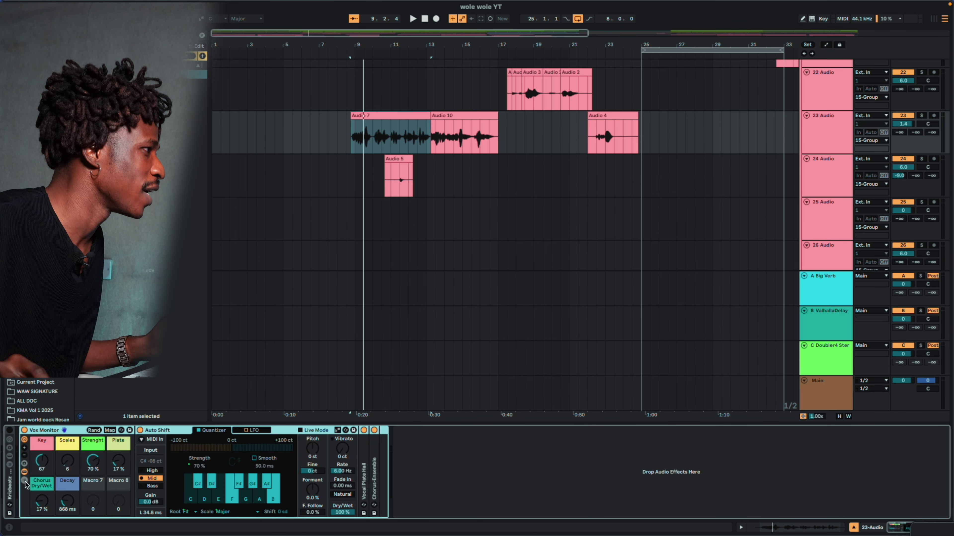
left_click(24, 463)
left_click(24, 463)
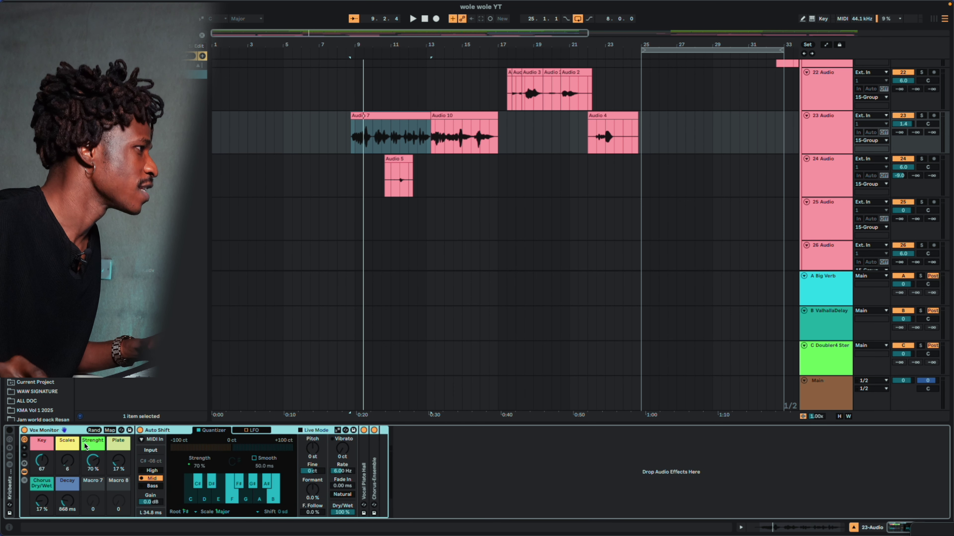
Exclude the Key and Scales macros from randomization.
right_click(47, 445)
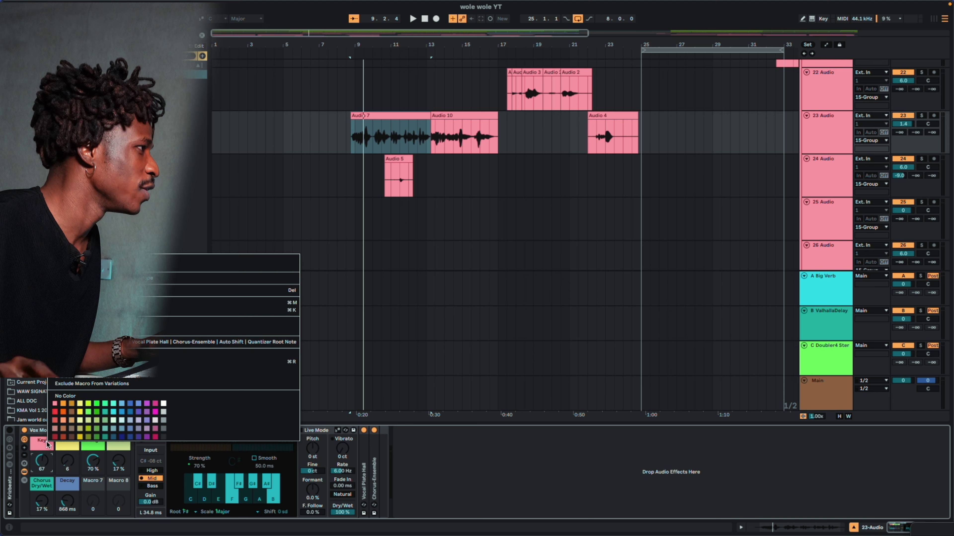
left_click(93, 383)
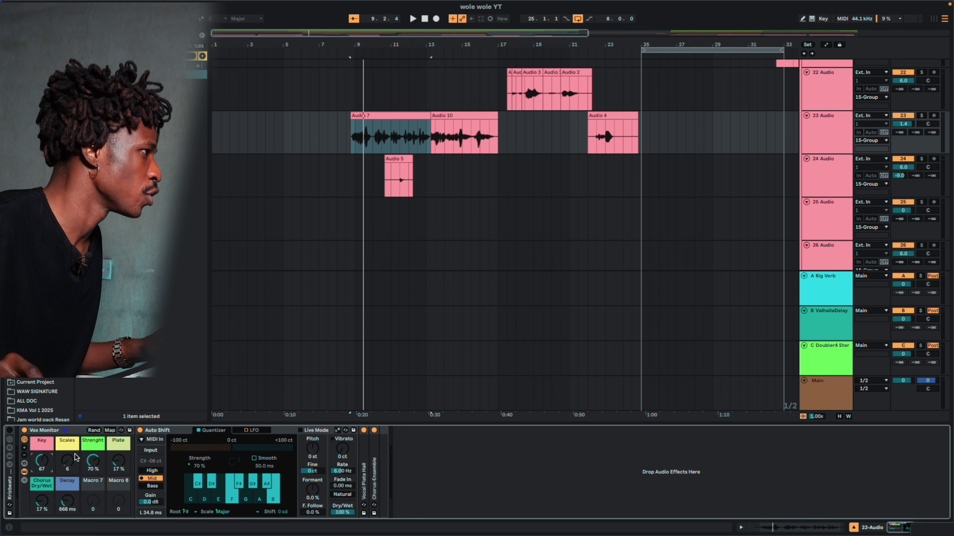
right_click(66, 441)
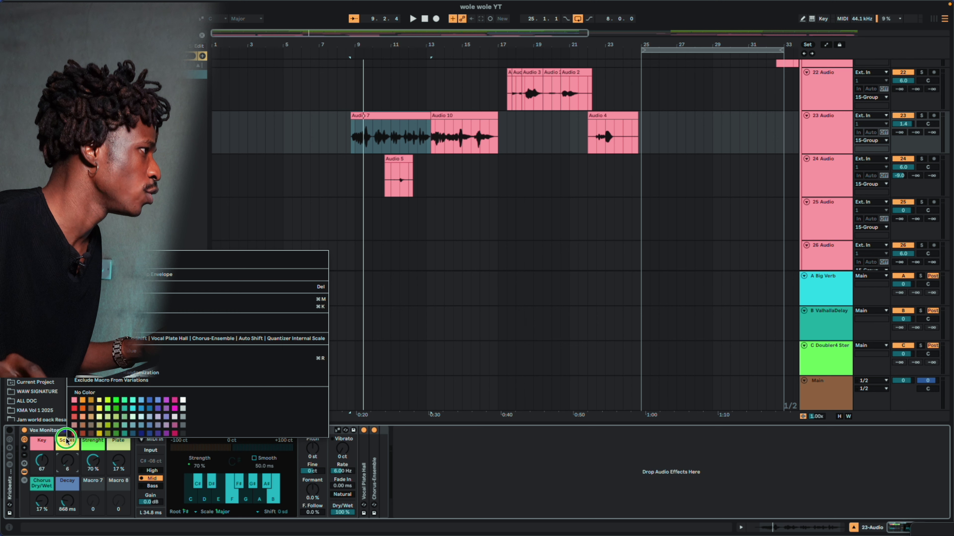
left_click(128, 375)
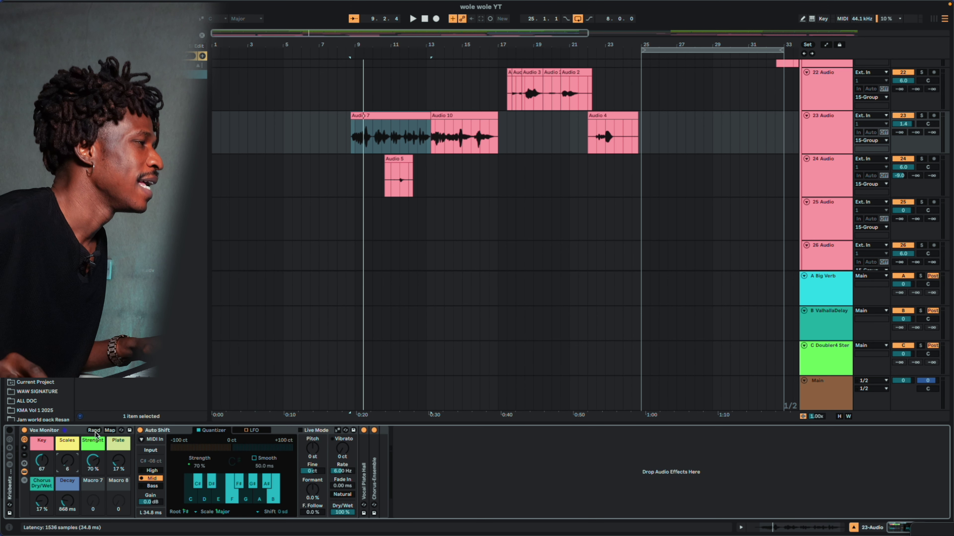
Play the Audio 7 vocal and randomize the Vox Monitor rack's macros three times.
key("space")
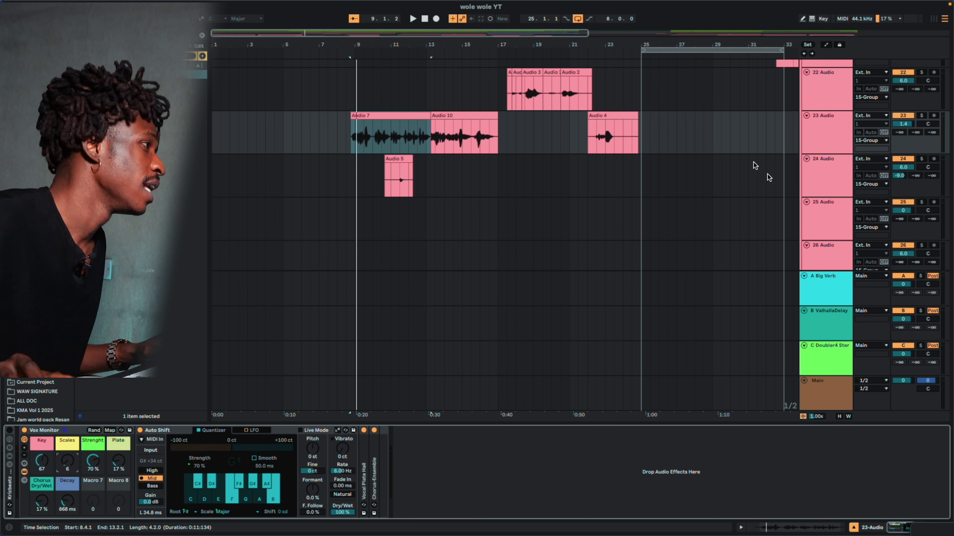
key("space")
left_click(94, 431)
left_click(94, 431)
left_click(94, 430)
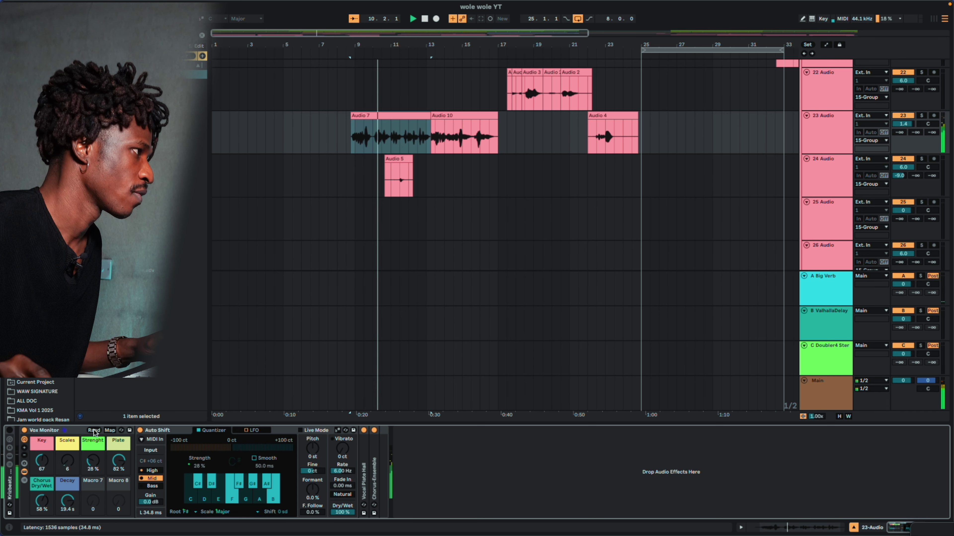
Randomize the Vox Monitor rack's macros three more times while the vocal plays.
left_click(93, 431)
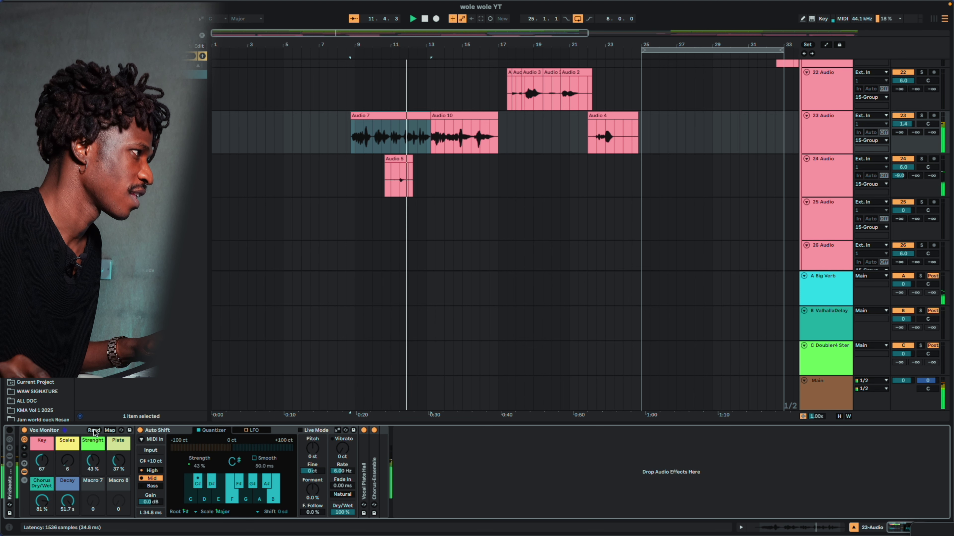
left_click(93, 430)
left_click(93, 431)
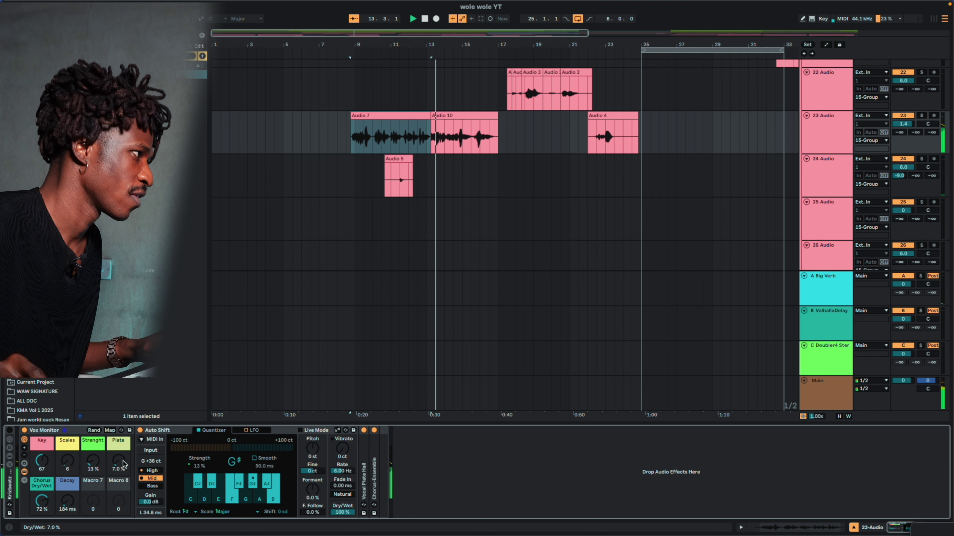
Replay the Audio 7 vocal while setting the Plate macro to 14 %, Chorus Dry/Wet to 52 % and Strenght to 69 %.
key("space")
key("space")
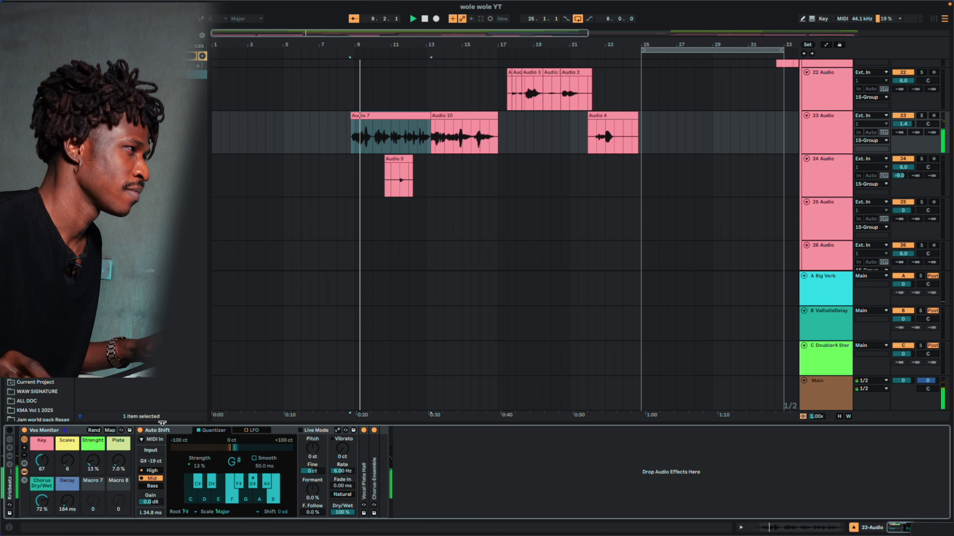
left_click_drag(119, 463, 120, 460)
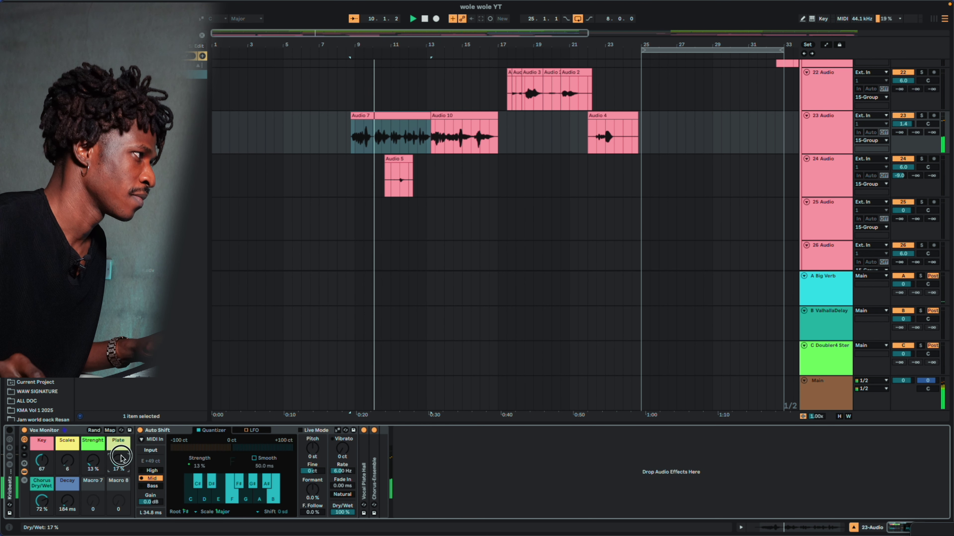
left_click_drag(41, 508, 41, 517)
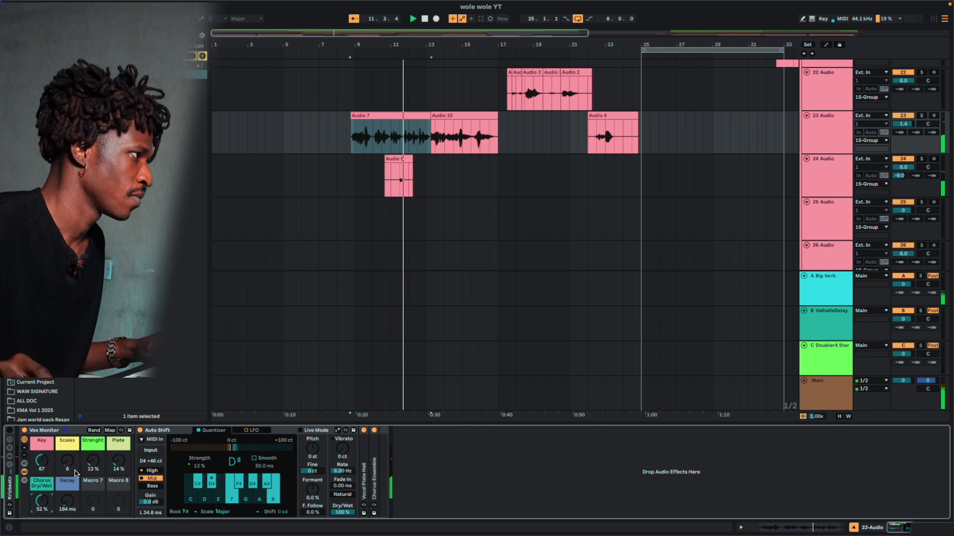
left_click_drag(93, 462, 105, 420)
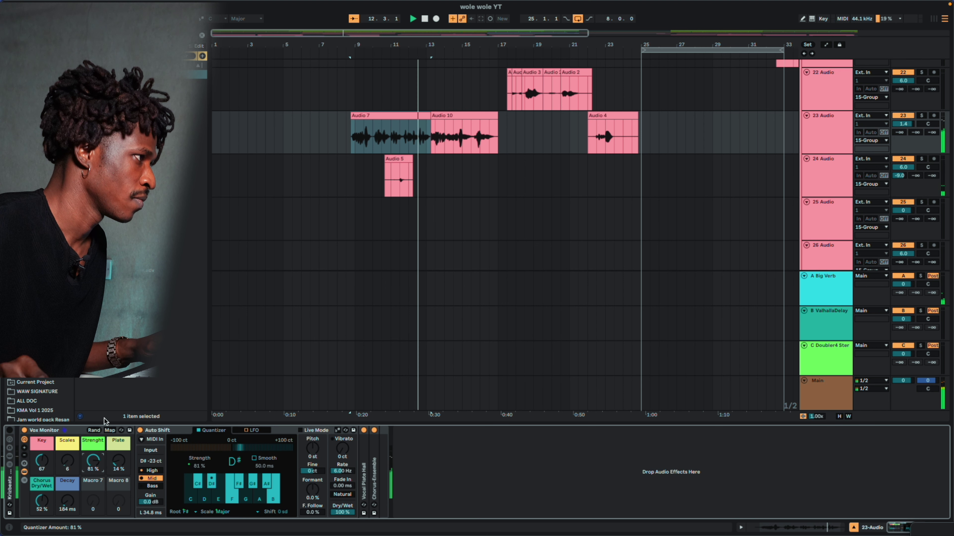
left_click_drag(94, 462, 94, 469)
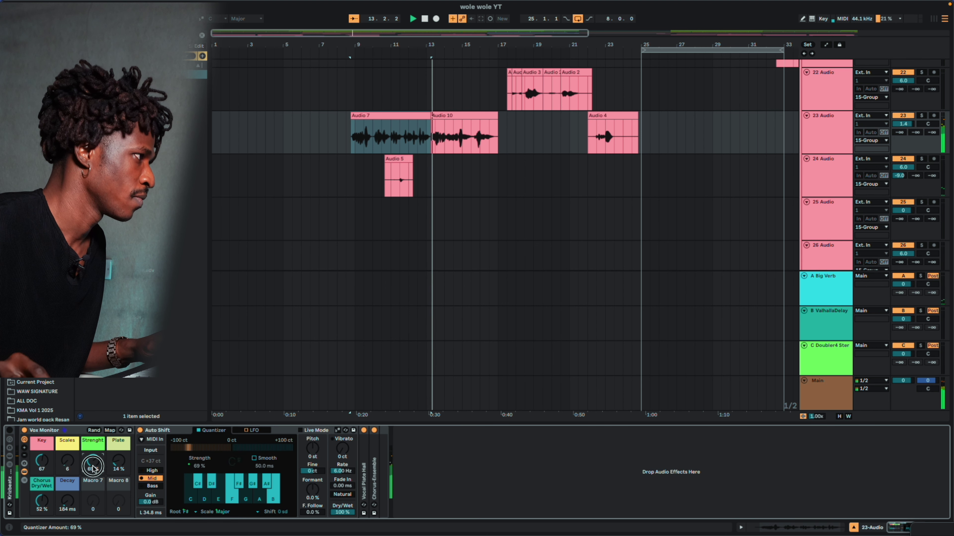